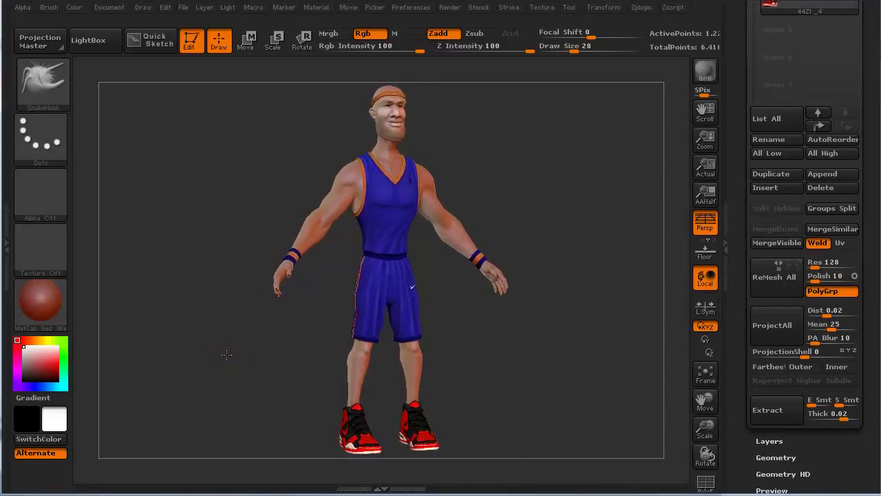
# Remove the Material palette from its tray, dock the Document palette in the opposite tray, and collapse the emptied tray
pyautogui.moveTo(227, 355); pyautogui.dragTo(236, 360)
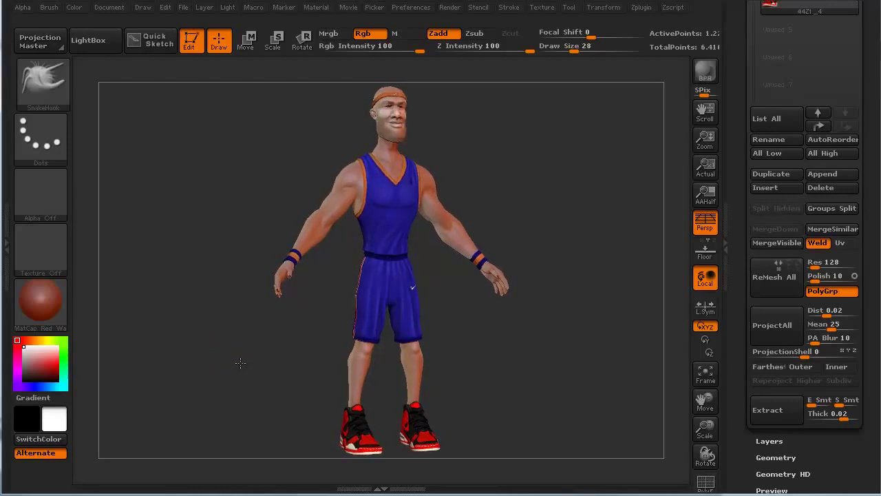
pyautogui.click(108, 8)
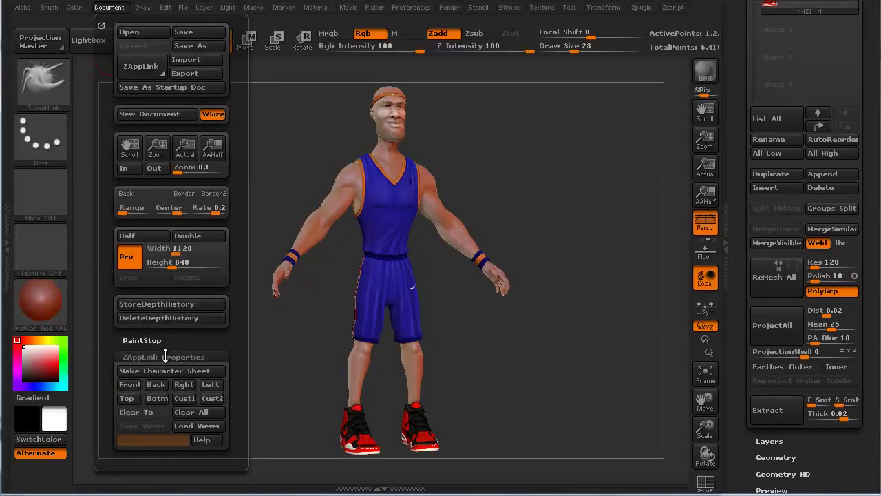
pyautogui.click(21, 244)
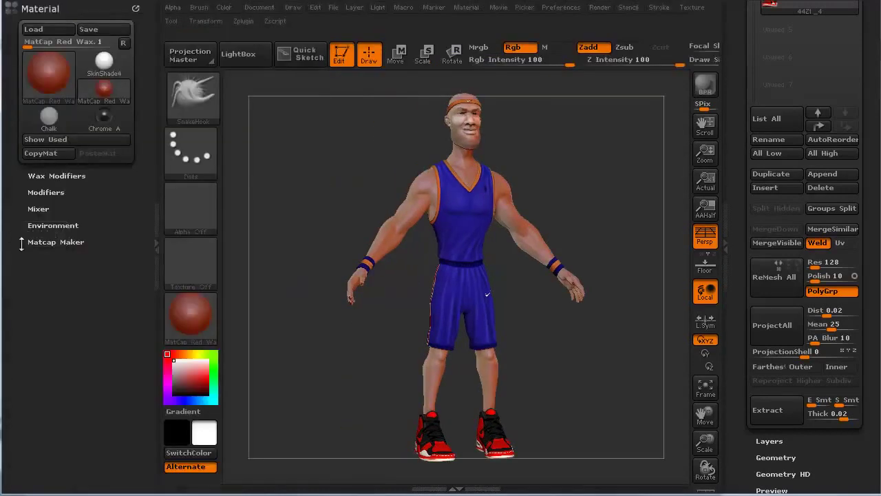
pyautogui.click(134, 7)
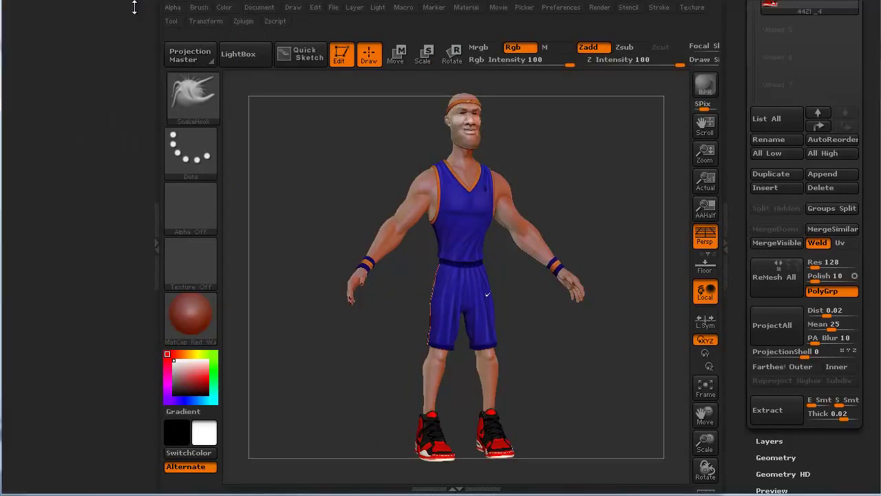
pyautogui.click(256, 9)
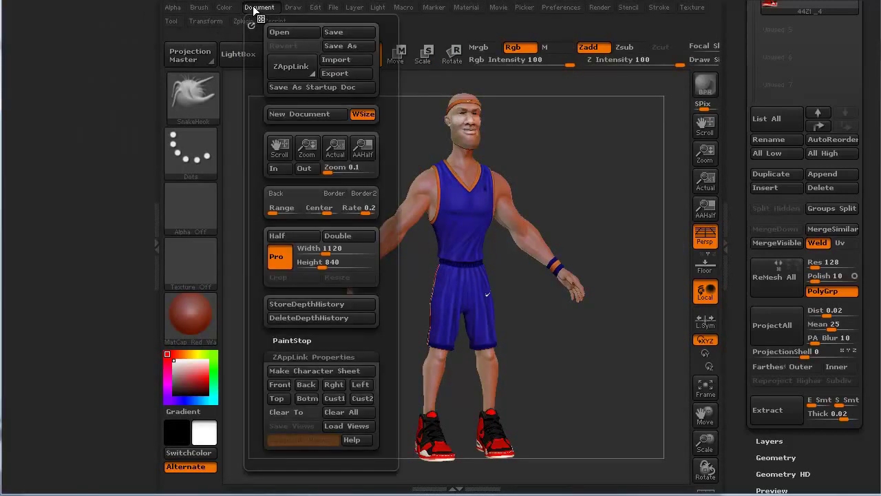
pyautogui.click(250, 22)
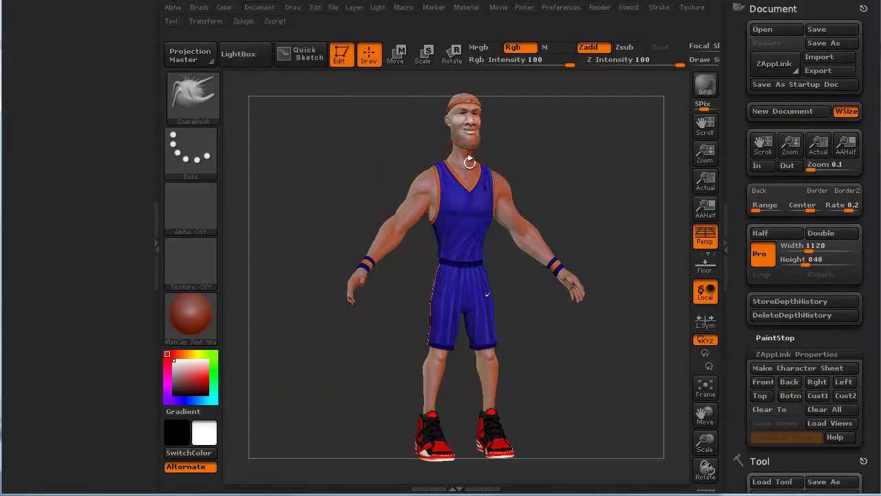
pyautogui.click(155, 226)
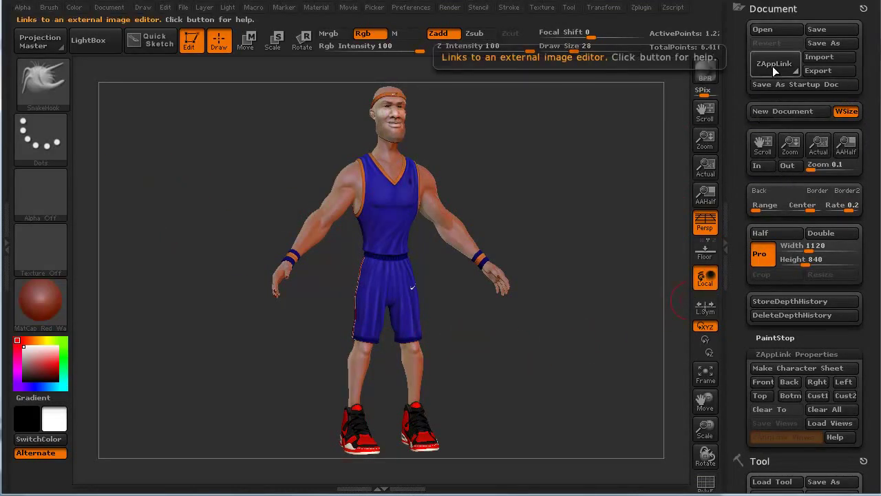
# Keep the ZAppLink Properties section expanded and remove the Tool palette from the tray below it
pyautogui.click(799, 354)
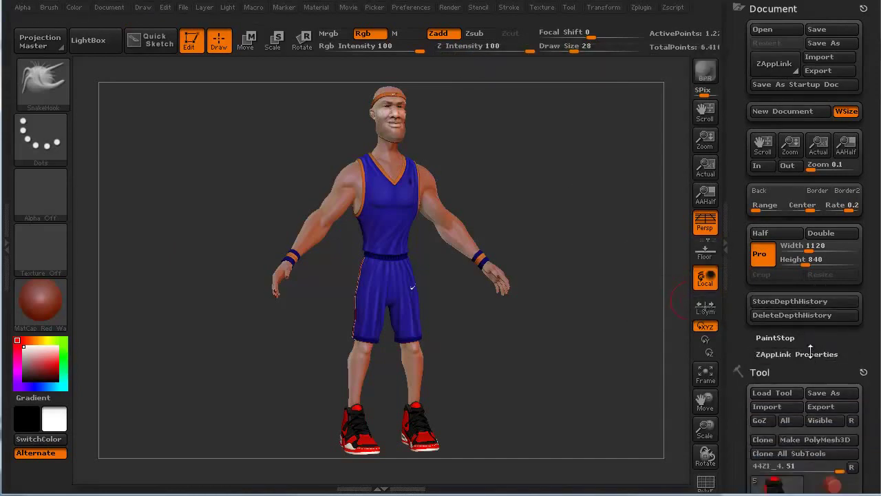
pyautogui.click(812, 354)
pyautogui.scroll(-2, 820, 404)
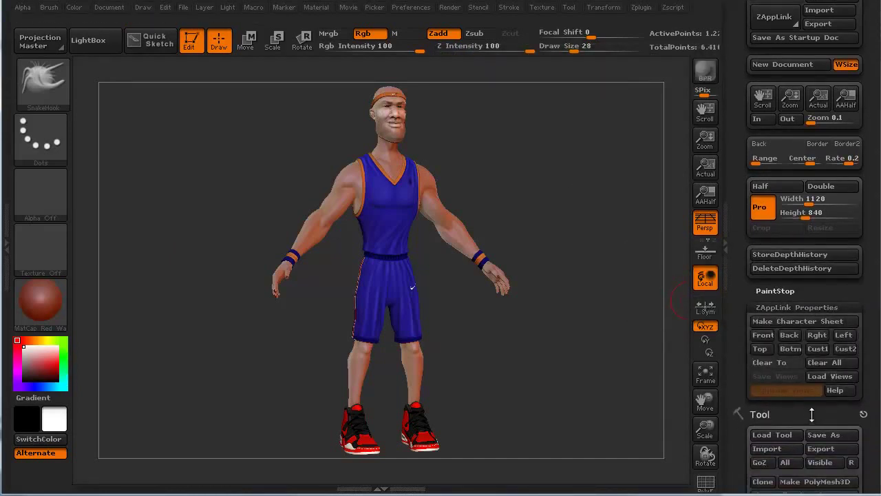
pyautogui.click(863, 413)
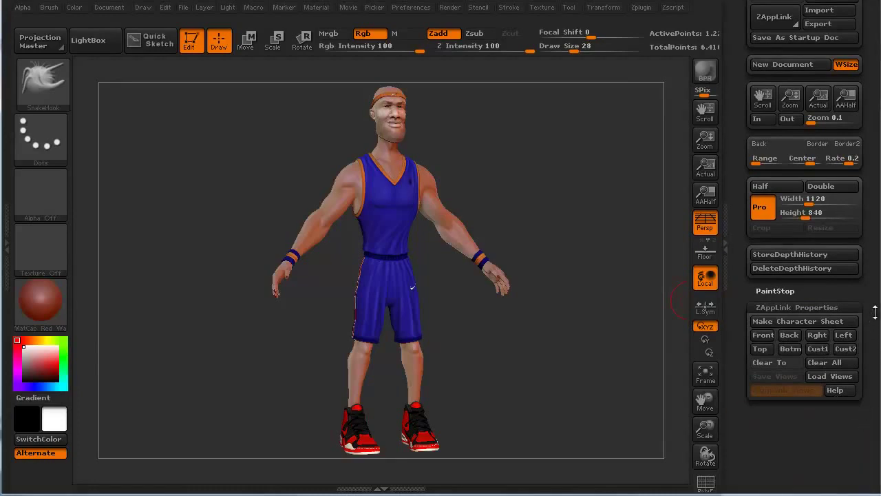
pyautogui.scroll(2, 874, 311)
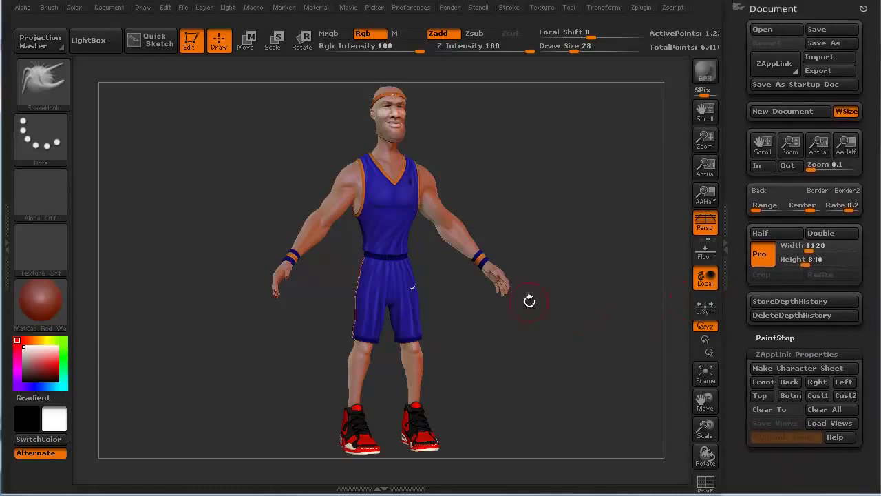
# Orient the character and store its front, back, right and left views in ZAppLink Properties
pyautogui.moveTo(197, 360)
pyautogui.mouseDown()
pyautogui.moveTo(188, 355)
pyautogui.moveTo(192, 363)
pyautogui.mouseUp()
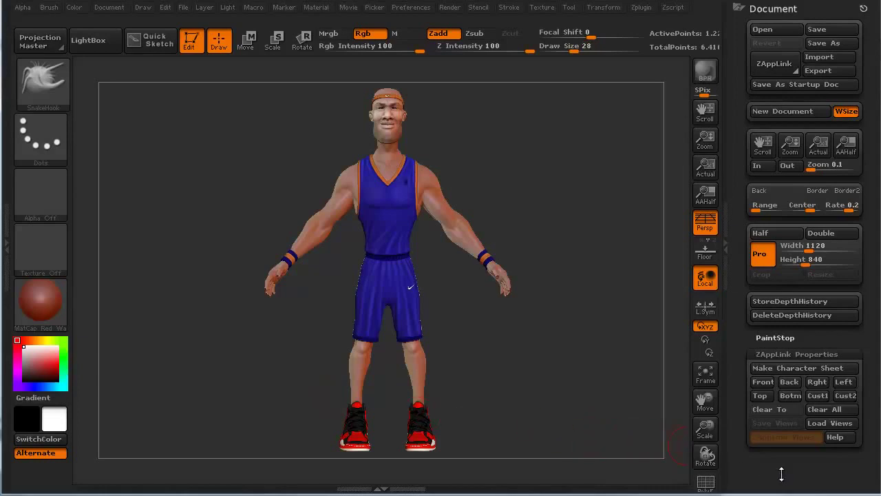
pyautogui.keyDown('ctrl'); pyautogui.click(856, 395); pyautogui.keyUp('ctrl')
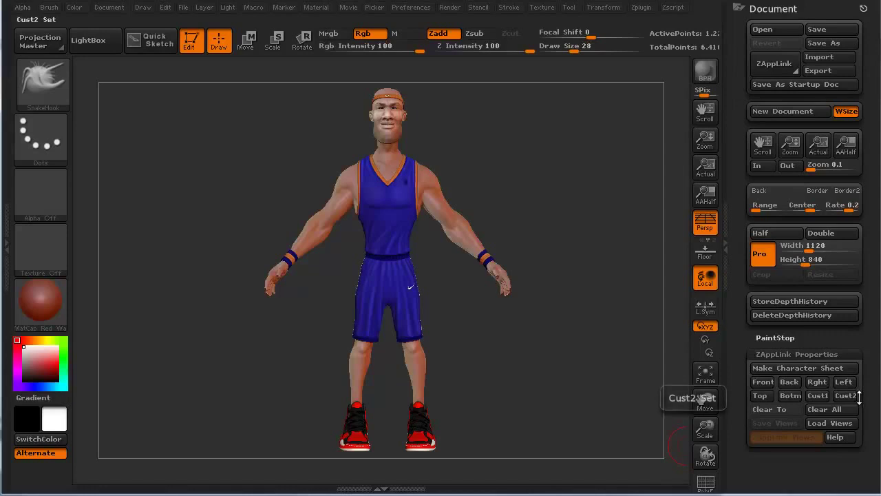
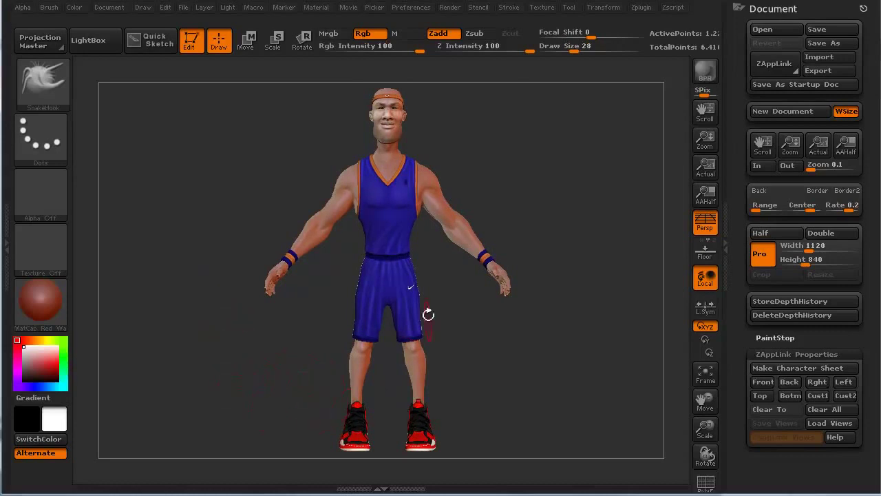
pyautogui.moveTo(237, 363); pyautogui.dragTo(284, 316)
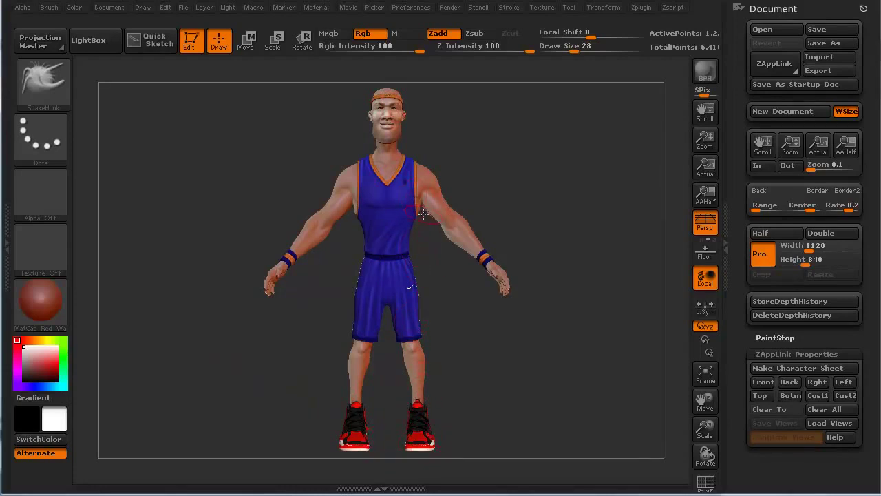
pyautogui.click(762, 382)
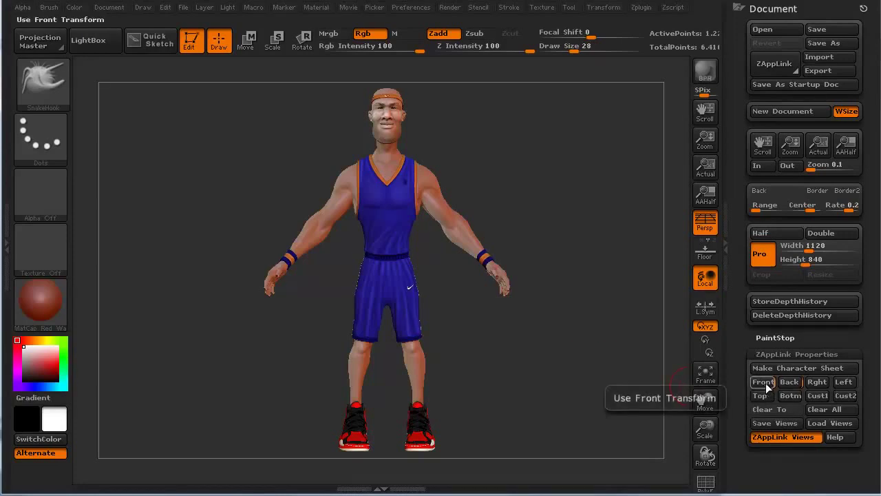
pyautogui.click(745, 362)
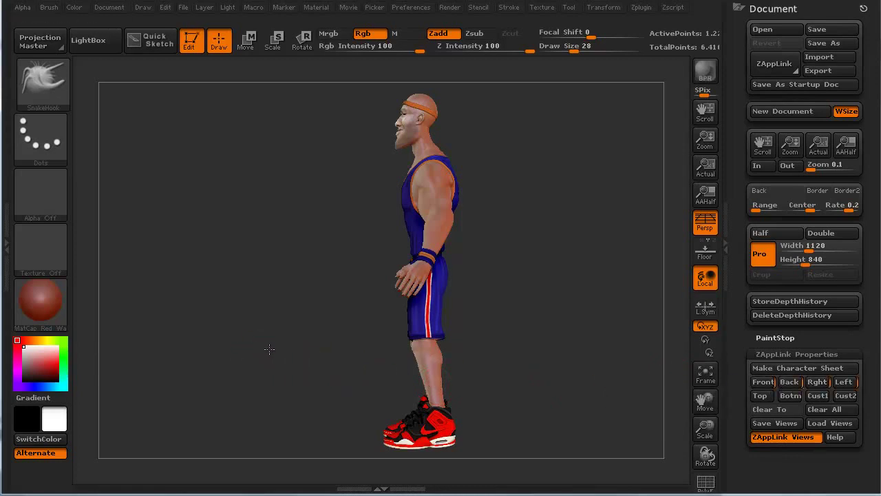
# Turn the character to two opposite three-quarter angles and store them as the Custom 1 and Custom 2 views
pyautogui.moveTo(282, 337); pyautogui.dragTo(241, 370)
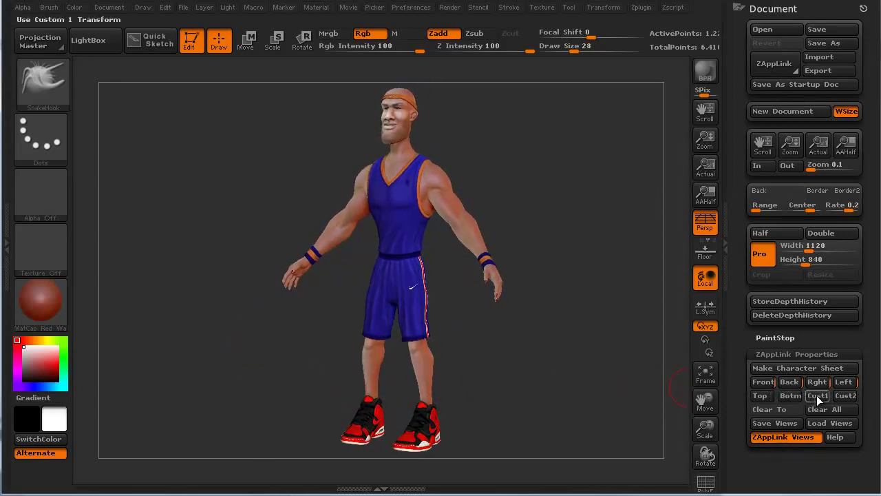
pyautogui.moveTo(315, 393); pyautogui.dragTo(227, 384)
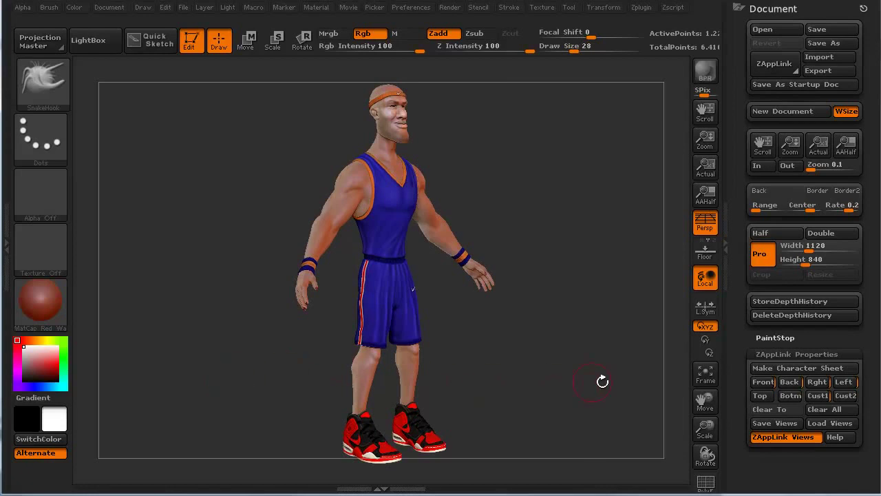
pyautogui.click(841, 395)
# Recall the stored Front, Back, Right, Left, Custom 1 and Custom 2 views to check each character pose
pyautogui.click(762, 382)
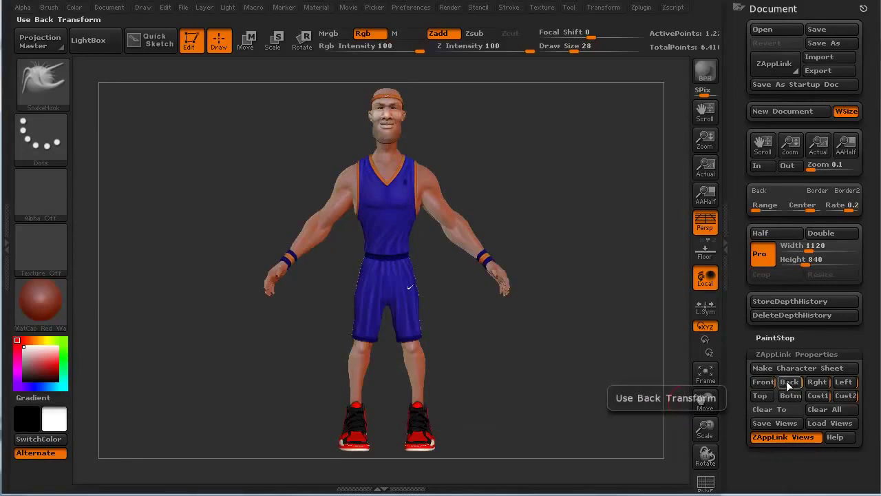
pyautogui.click(790, 383)
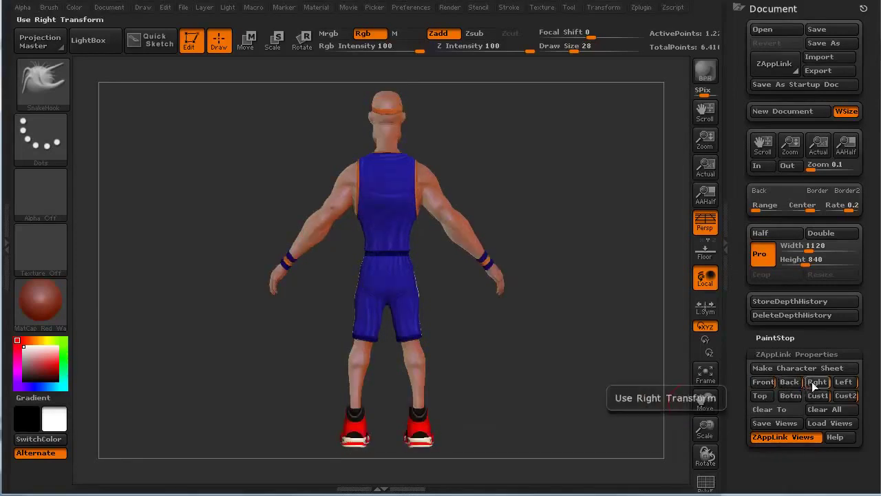
pyautogui.click(817, 384)
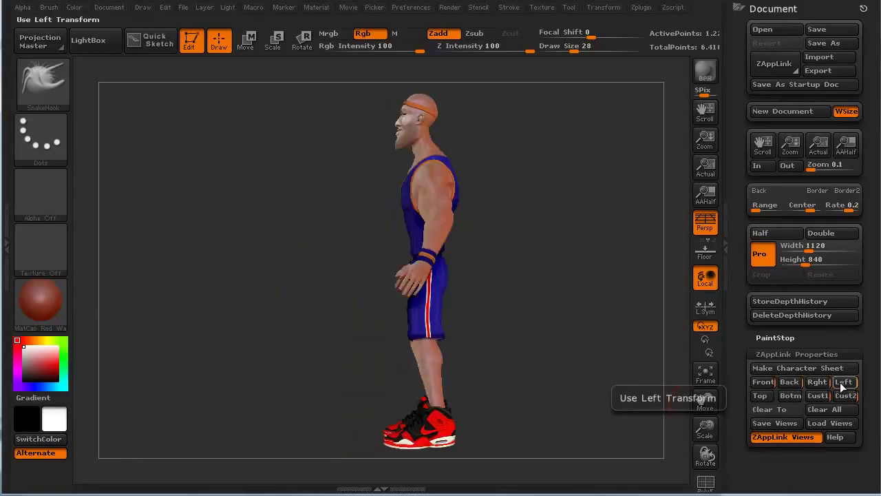
pyautogui.click(844, 382)
pyautogui.click(824, 396)
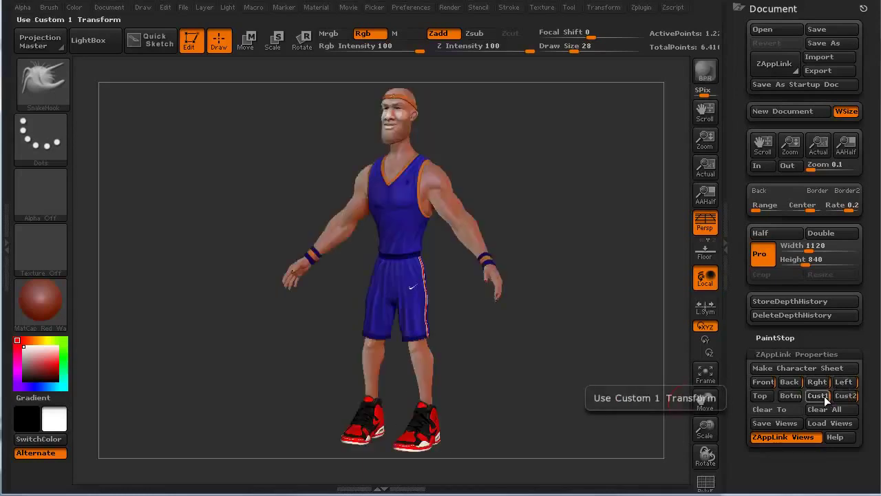
pyautogui.click(843, 394)
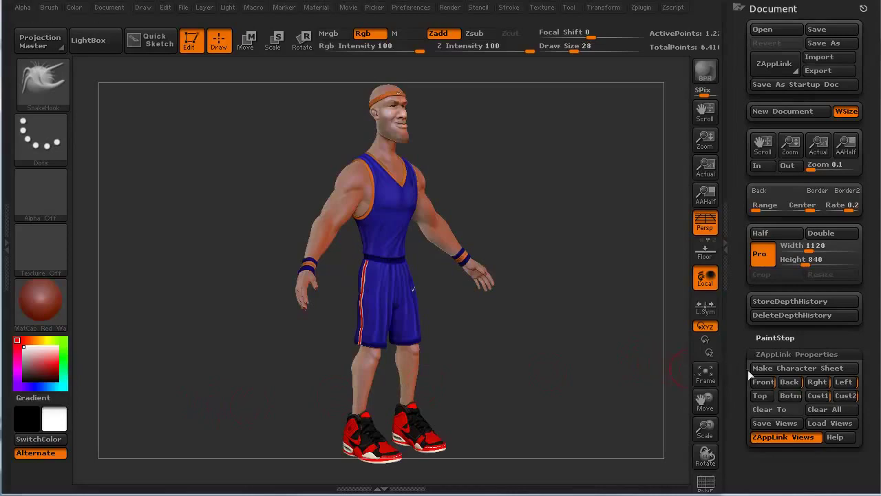
# Make a character sheet from the stored views and inspect its figures at 100% in Photoshop
pyautogui.click(782, 368)
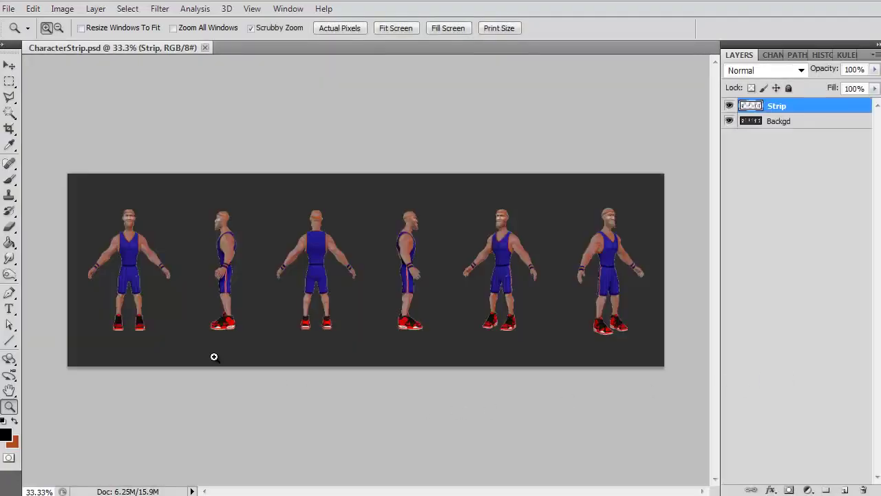
pyautogui.click(157, 265)
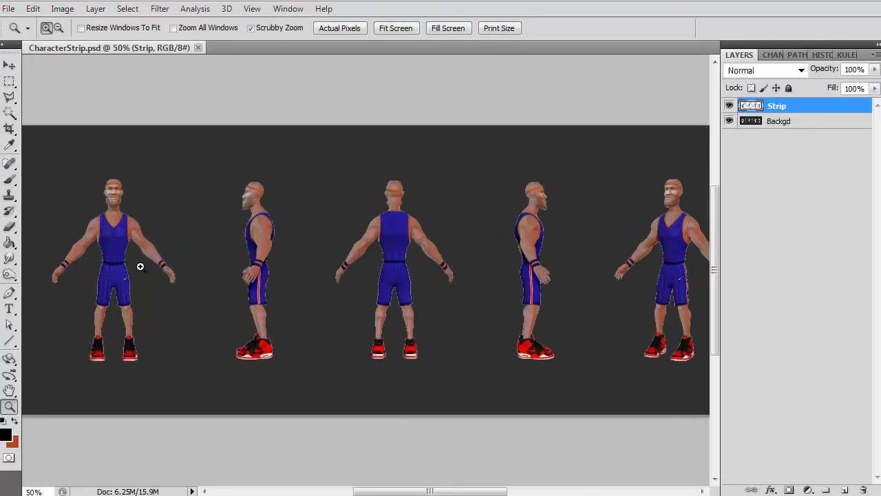
pyautogui.click(256, 277)
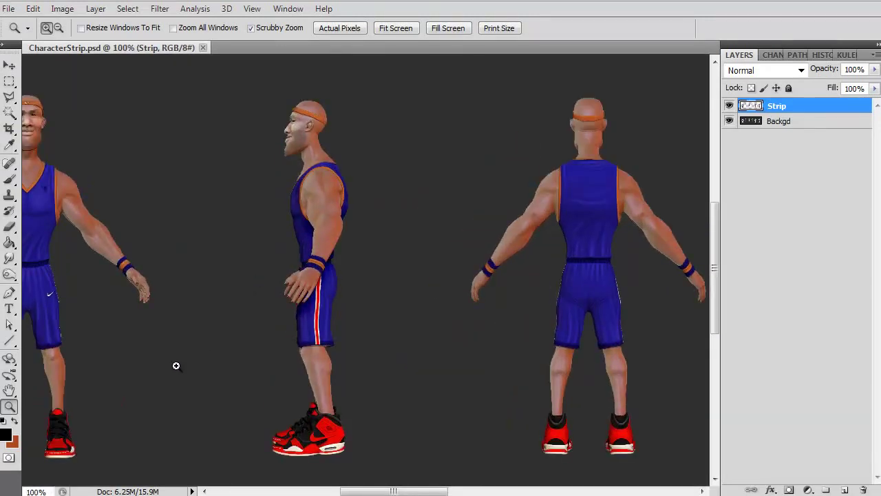
pyautogui.moveTo(153, 358); pyautogui.dragTo(343, 352)
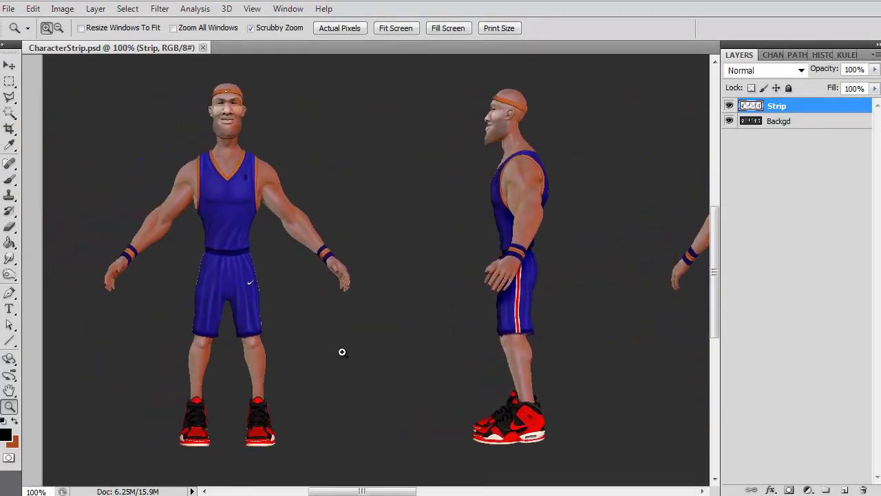
pyautogui.moveTo(386, 394); pyautogui.dragTo(282, 396)
pyautogui.moveTo(338, 399); pyautogui.dragTo(250, 400)
pyautogui.moveTo(183, 335); pyautogui.dragTo(425, 332)
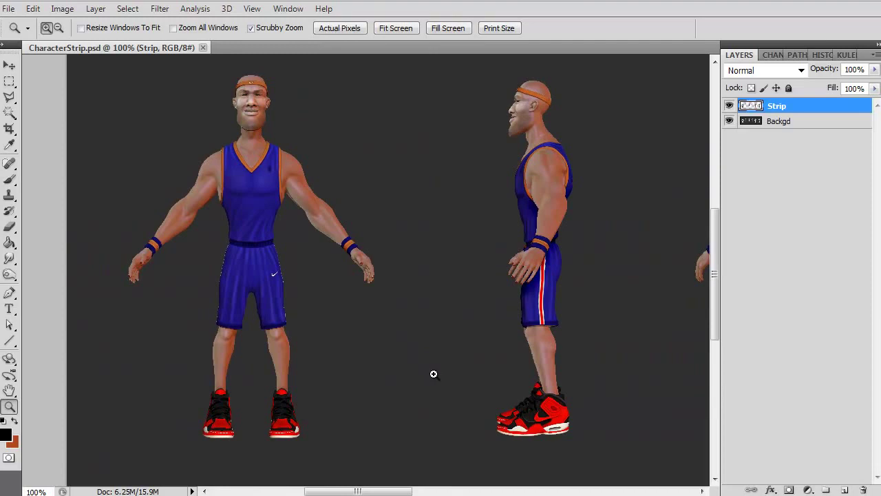
# Compare the character strip with the Backgd layer hidden and shown, examining the cut-out figures along the whole sheet
pyautogui.click(729, 121)
pyautogui.moveTo(402, 385); pyautogui.dragTo(383, 386)
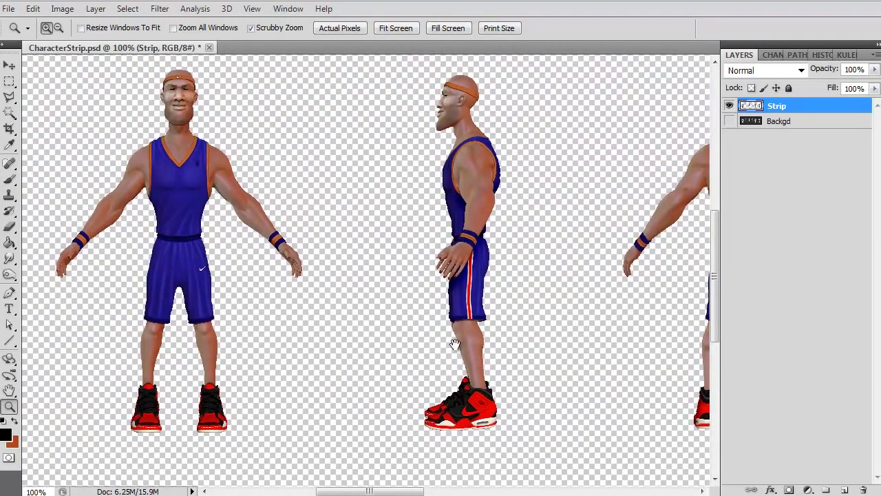
pyautogui.click(729, 121)
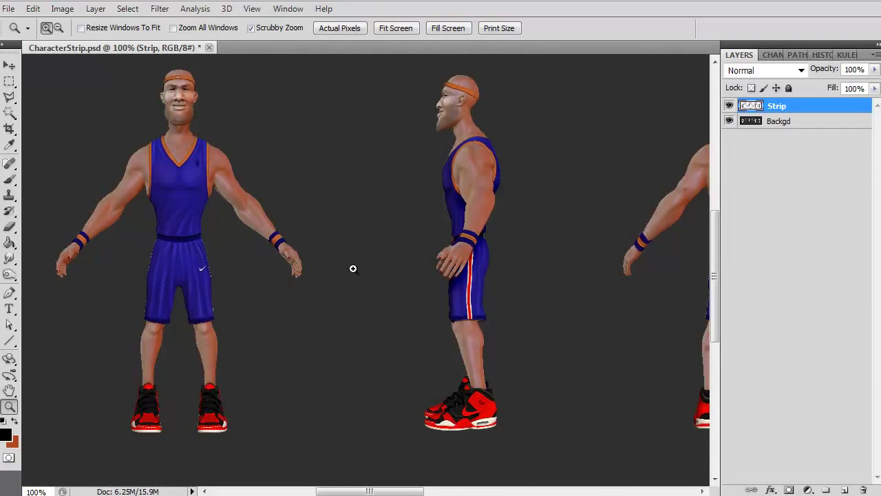
pyautogui.click(728, 122)
pyautogui.moveTo(300, 323); pyautogui.dragTo(230, 337)
pyautogui.moveTo(537, 341); pyautogui.dragTo(24, 341)
pyautogui.moveTo(305, 350); pyautogui.dragTo(67, 348)
pyautogui.moveTo(368, 382); pyautogui.dragTo(623, 356)
pyautogui.moveTo(367, 355); pyautogui.dragTo(556, 361)
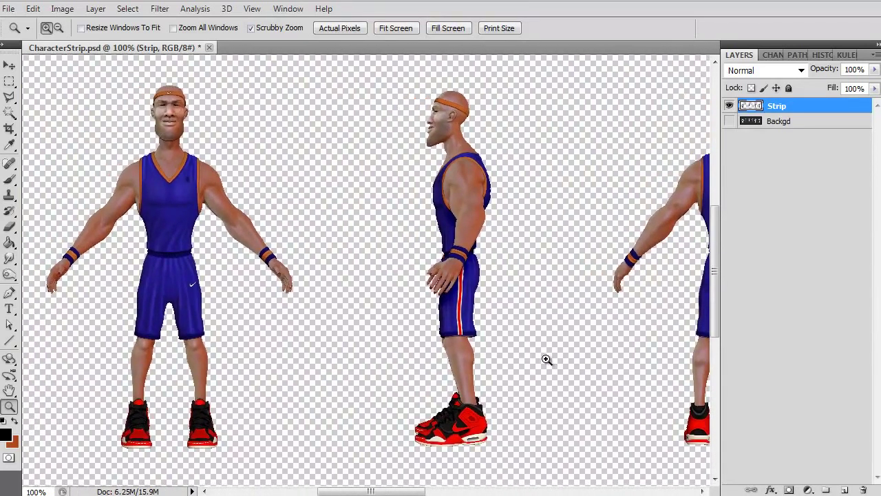
pyautogui.click(729, 121)
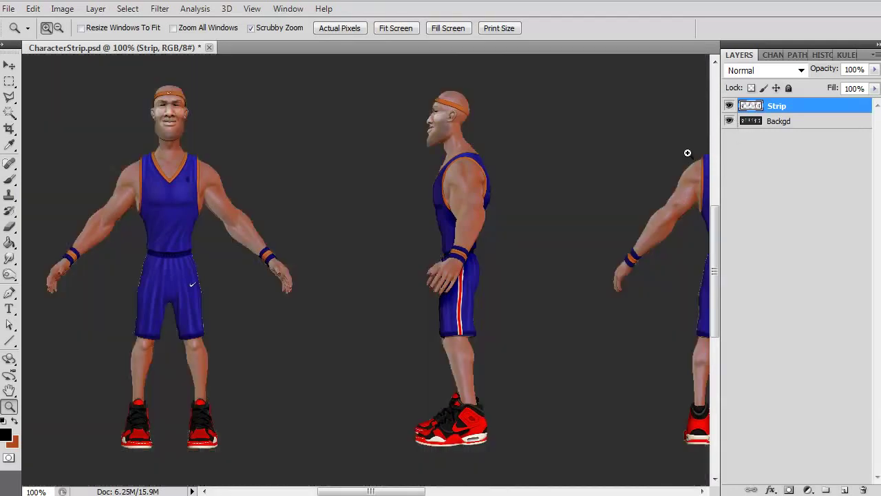
# Close CharacterStrip.psd without saving the changes and return to ZBrush
pyautogui.hotkey('ctrl', 'w')
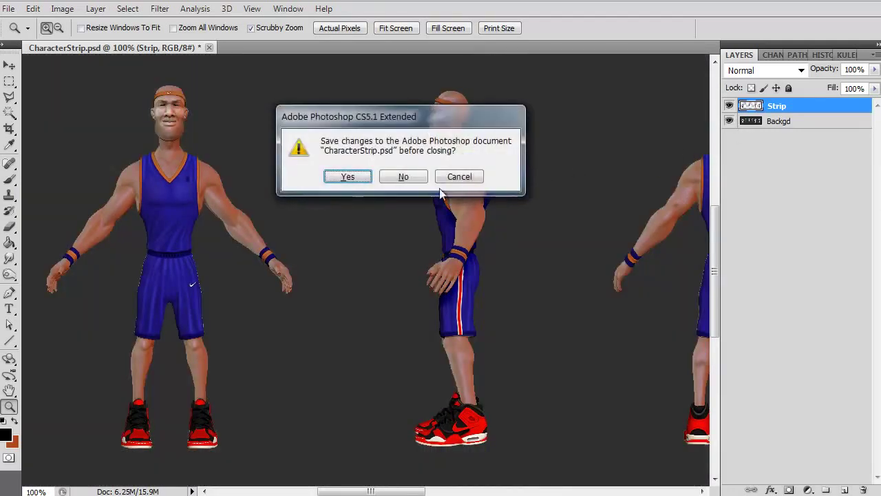
pyautogui.click(405, 177)
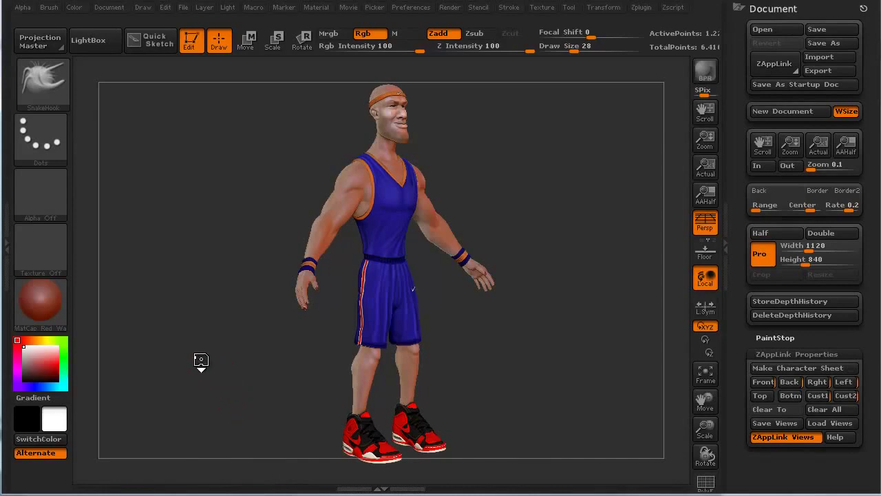
# Turn the full-body character to the front and save the current view set as Basketball_4.vws
pyautogui.moveTo(200, 359); pyautogui.dragTo(259, 375)
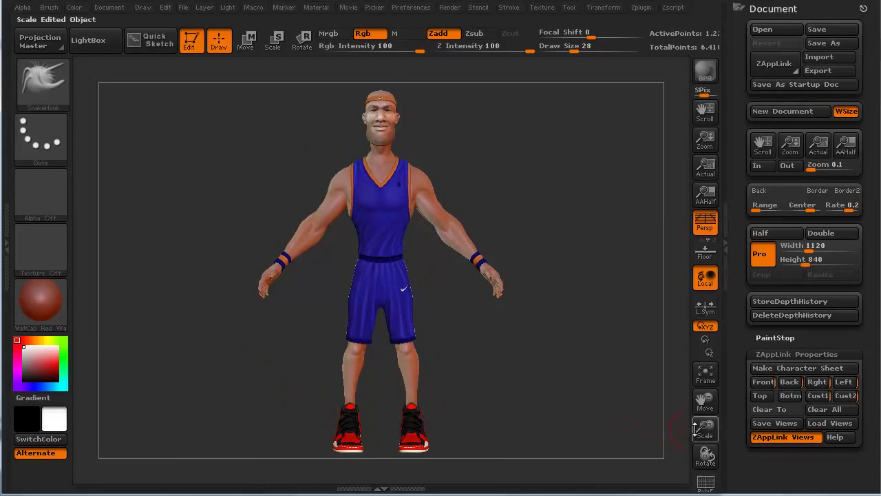
pyautogui.click(779, 421)
pyautogui.moveTo(346, 6); pyautogui.dragTo(392, 0)
pyautogui.click(176, 375)
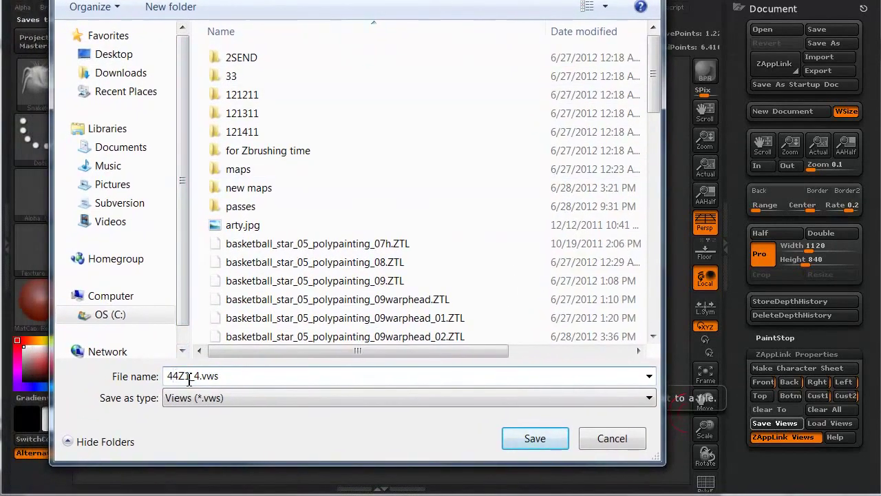
pyautogui.moveTo(191, 377); pyautogui.dragTo(155, 382)
pyautogui.write('Basketball')
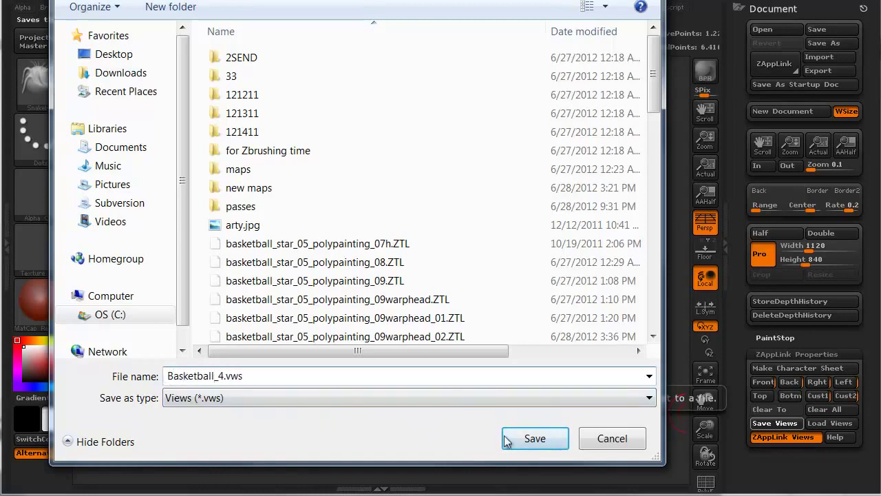
pyautogui.click(534, 439)
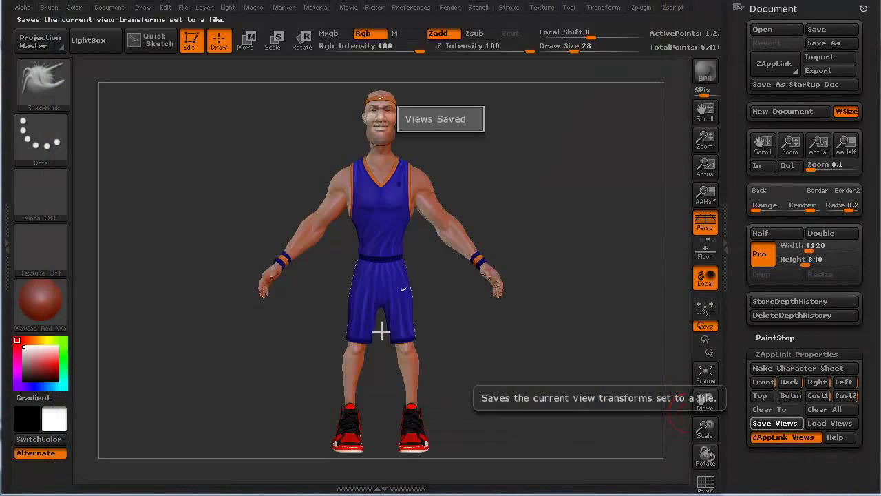
pyautogui.click(300, 292)
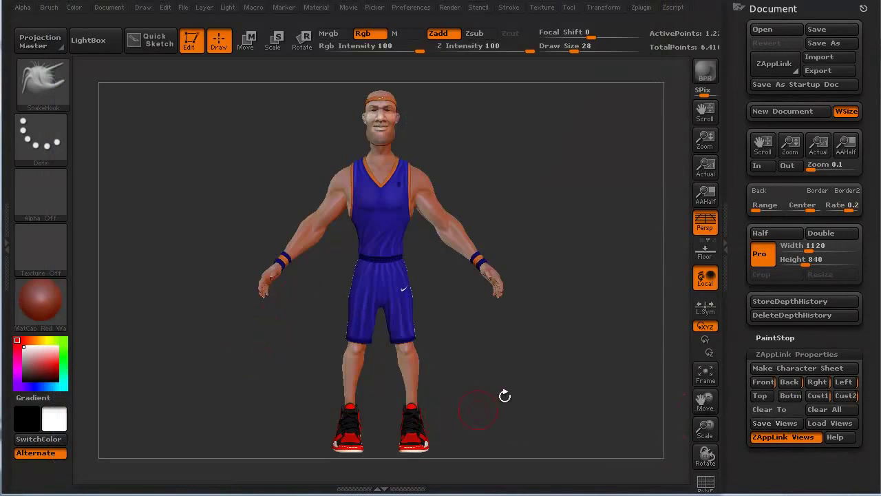
# Clear all stored ZAppLink views and frame the character's head and shoulders from the front
pyautogui.click(822, 411)
pyautogui.click(418, 134)
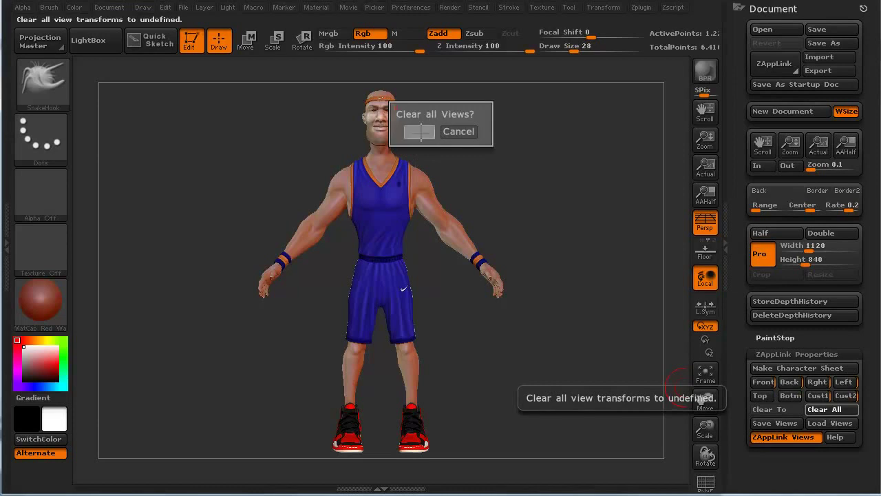
pyautogui.keyDown('alt'); pyautogui.moveTo(240, 185); pyautogui.dragTo(211, 193); pyautogui.keyUp('alt')
pyautogui.keyDown('alt'); pyautogui.moveTo(115, 104); pyautogui.dragTo(193, 288); pyautogui.keyUp('alt')
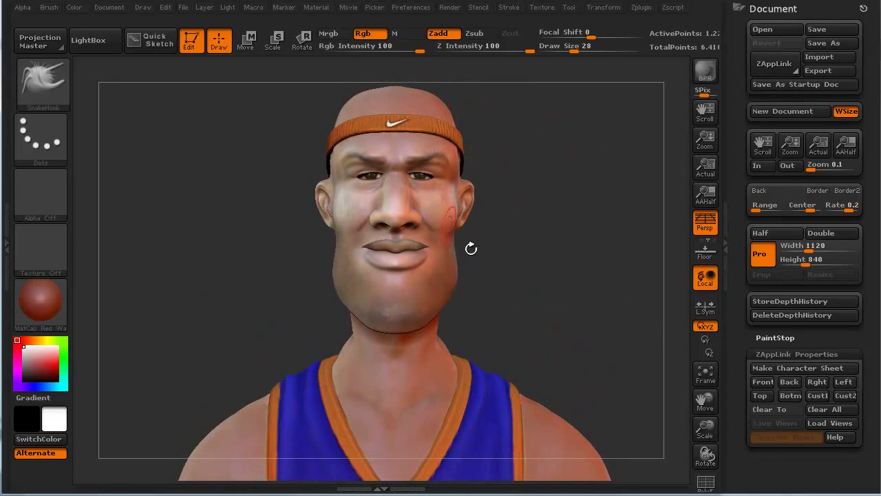
# Store the head close-up as the Front view and store angled head close-ups as the two custom views
pyautogui.click(757, 382)
pyautogui.moveTo(269, 309); pyautogui.dragTo(292, 321)
pyautogui.keyDown('alt'); pyautogui.moveTo(402, 369); pyautogui.dragTo(267, 363); pyautogui.keyUp('alt')
pyautogui.moveTo(218, 383); pyautogui.dragTo(202, 372)
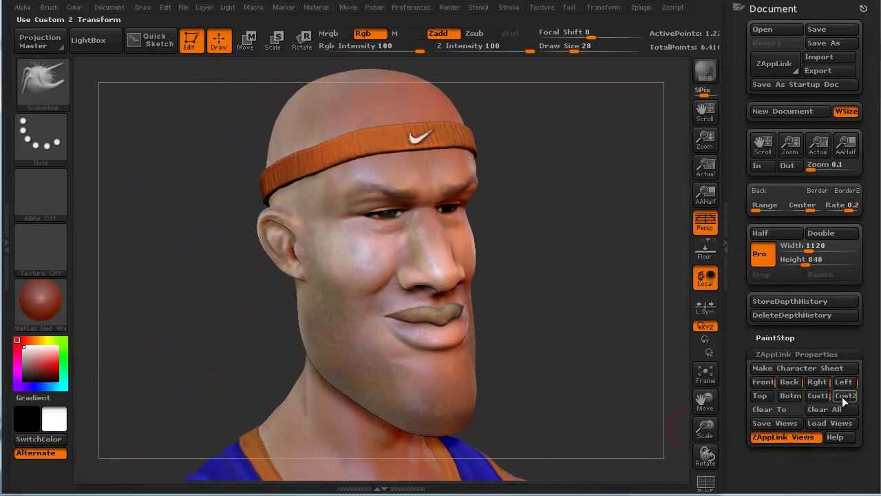
# Recall the Front, Back, Right, Left, Custom 1 and Custom 2 views to check each head close-up
pyautogui.click(761, 382)
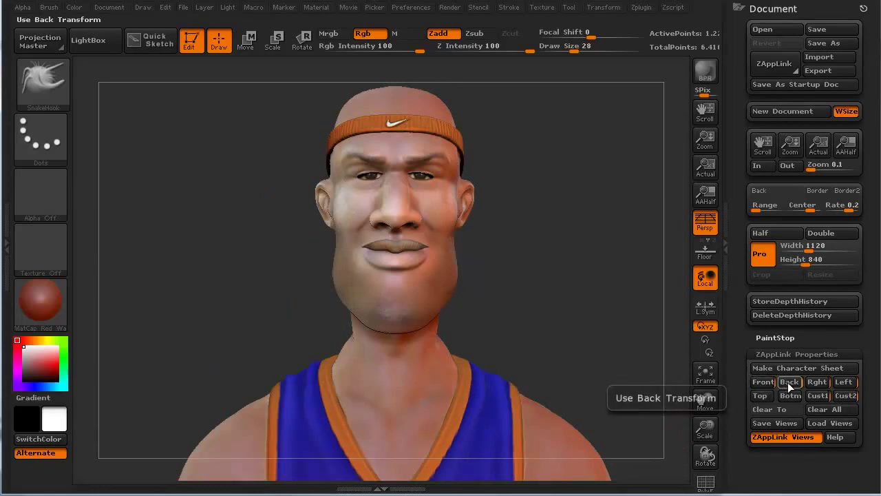
pyautogui.click(788, 382)
pyautogui.click(817, 383)
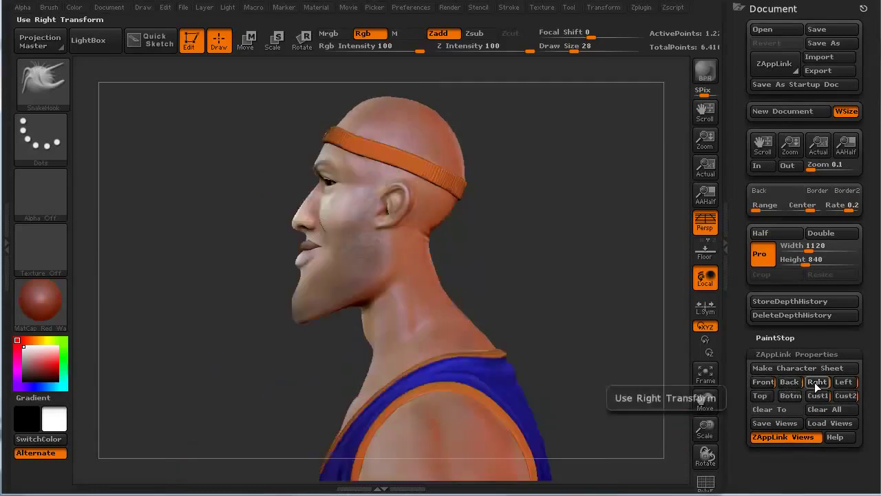
pyautogui.click(844, 384)
pyautogui.click(819, 396)
pyautogui.click(846, 397)
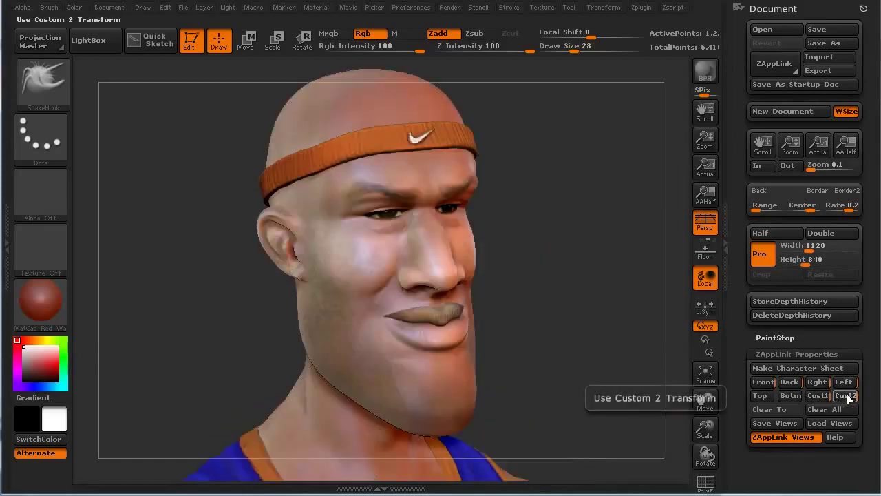
# Make a character sheet from the stored head views and inspect its first portraits at 100% in Photoshop
pyautogui.click(801, 366)
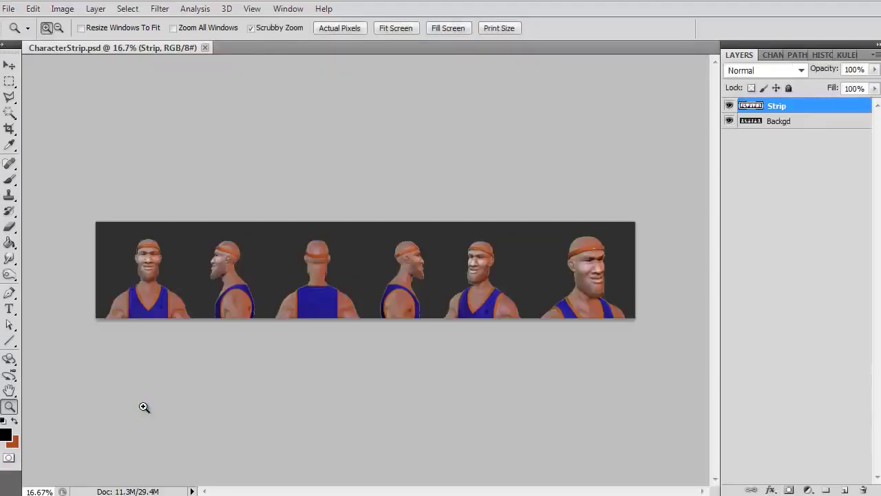
pyautogui.click(140, 265)
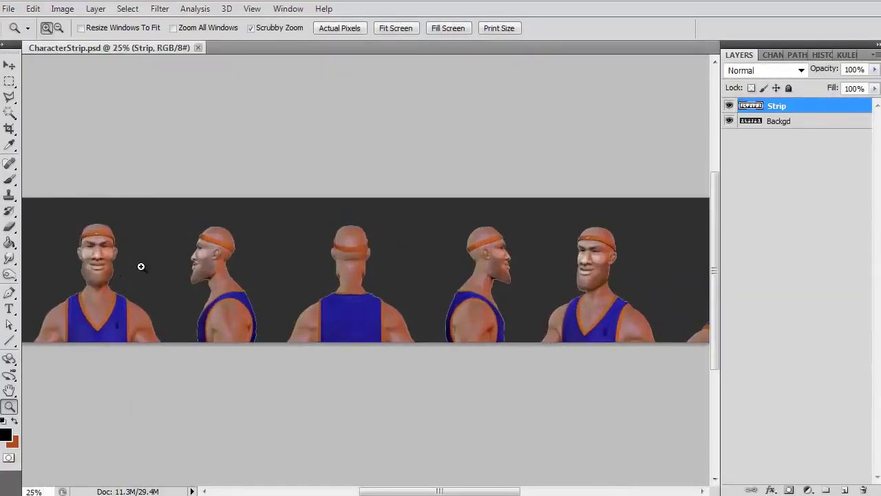
pyautogui.click(140, 264)
pyautogui.click(142, 266)
pyautogui.click(141, 264)
pyautogui.click(140, 264)
pyautogui.moveTo(139, 264); pyautogui.dragTo(340, 270)
pyautogui.moveTo(445, 367); pyautogui.dragTo(267, 326)
pyautogui.moveTo(204, 357); pyautogui.dragTo(532, 270)
pyautogui.moveTo(21, 265); pyautogui.dragTo(393, 261)
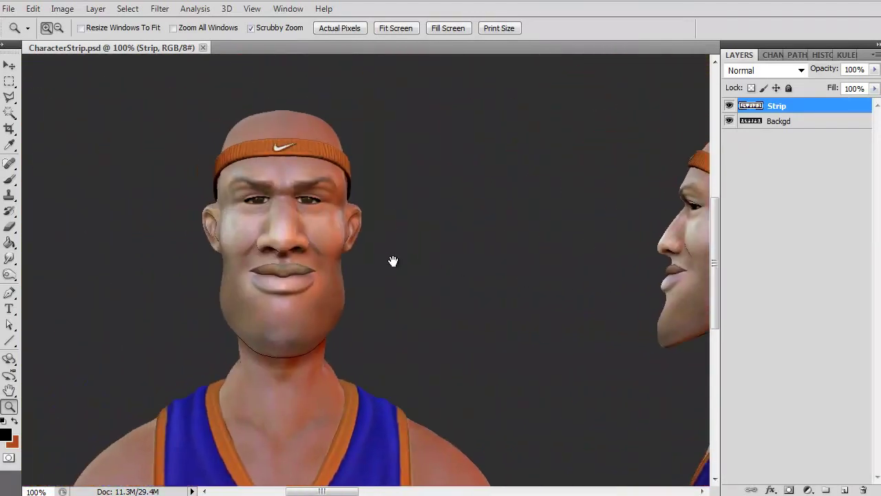
pyautogui.moveTo(131, 301); pyautogui.dragTo(131, 277)
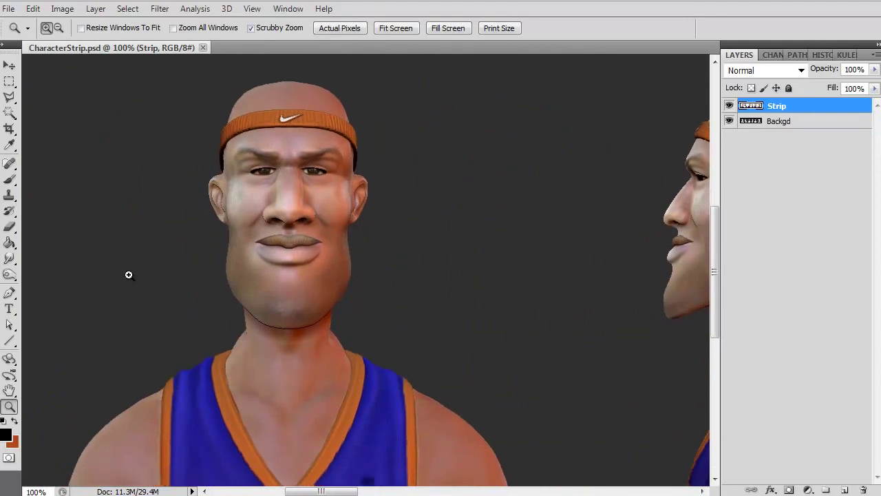
pyautogui.hotkey('ctrl', 'w')
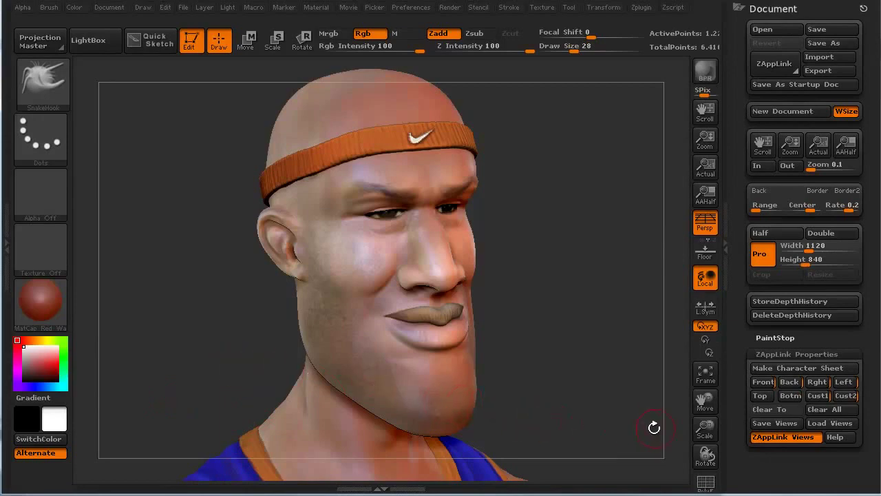
# In ZBrush, save the head close-up view set as BB2_4.vws
pyautogui.click(771, 422)
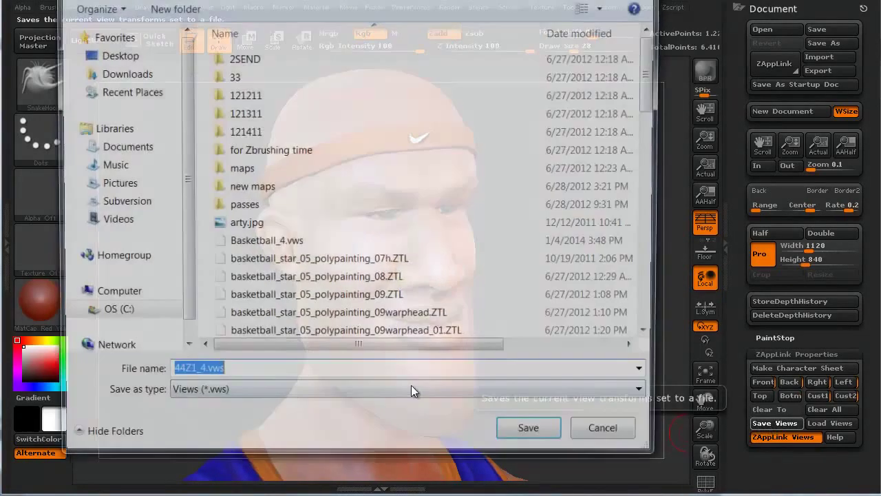
pyautogui.moveTo(192, 379); pyautogui.dragTo(163, 379)
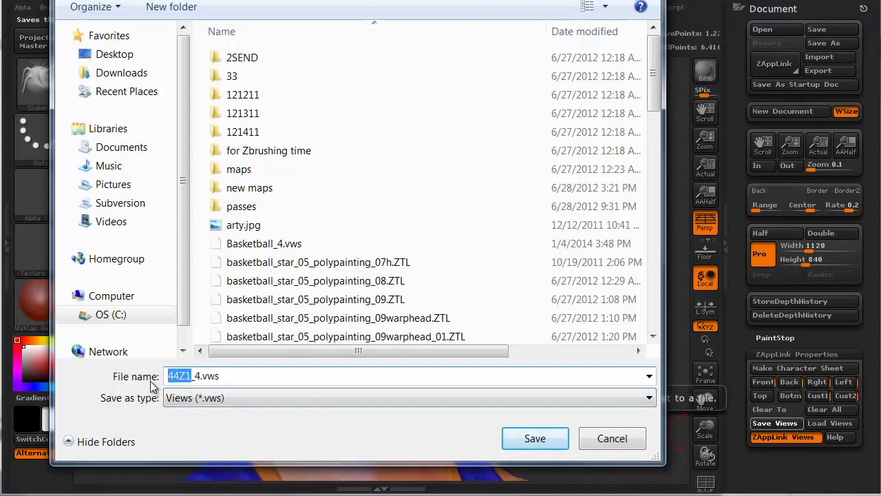
pyautogui.write('BBw')
pyautogui.press('BackSpace')
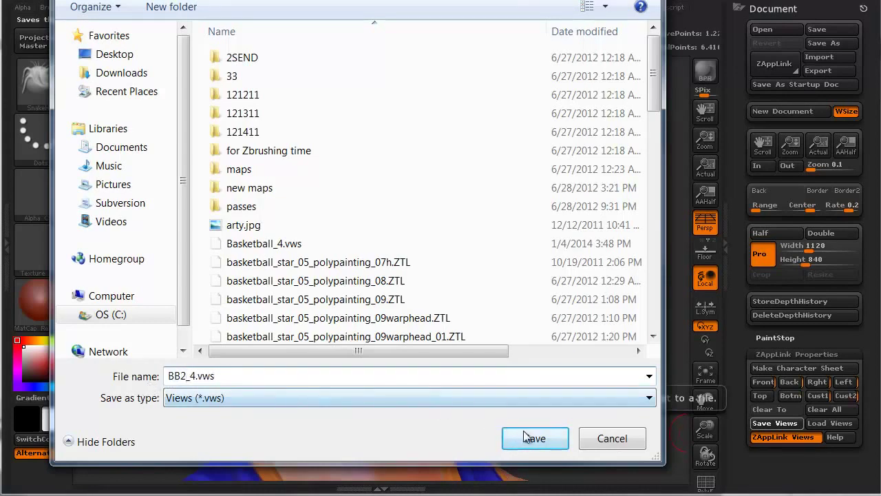
pyautogui.click(526, 437)
# Load the full-body view set from Basketball_4.vws
pyautogui.click(820, 423)
pyautogui.click(275, 244)
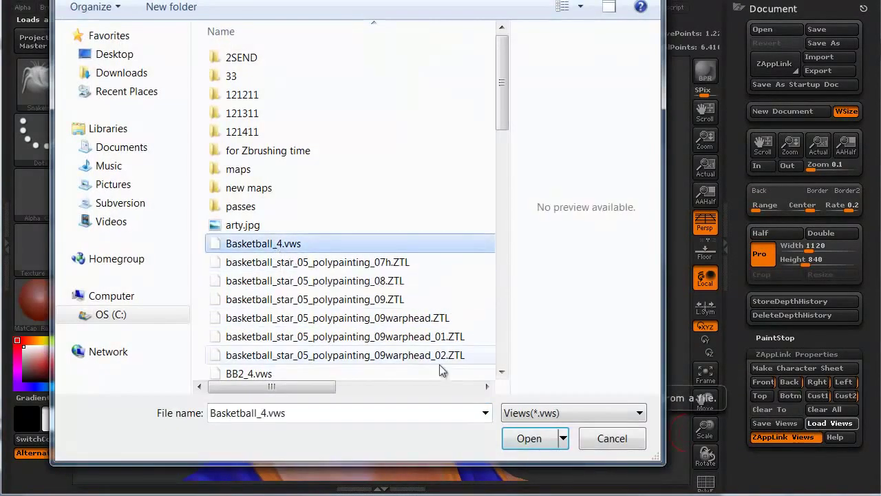
pyautogui.click(529, 438)
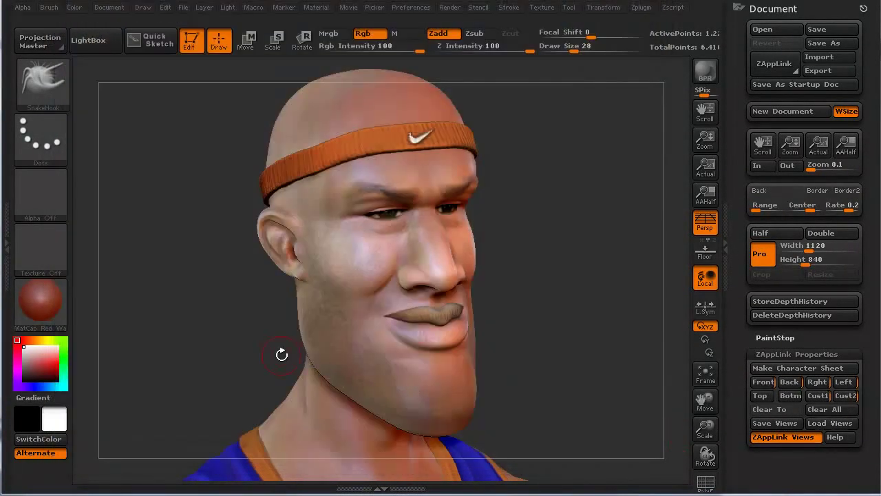
# Recall each loaded full-body view from Front through Custom 2, finishing with the whole character facing forward
pyautogui.click(759, 383)
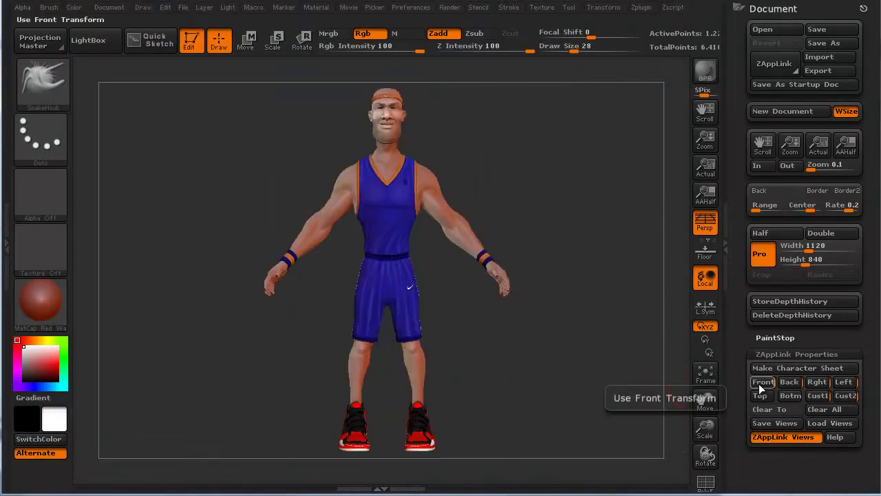
pyautogui.click(785, 385)
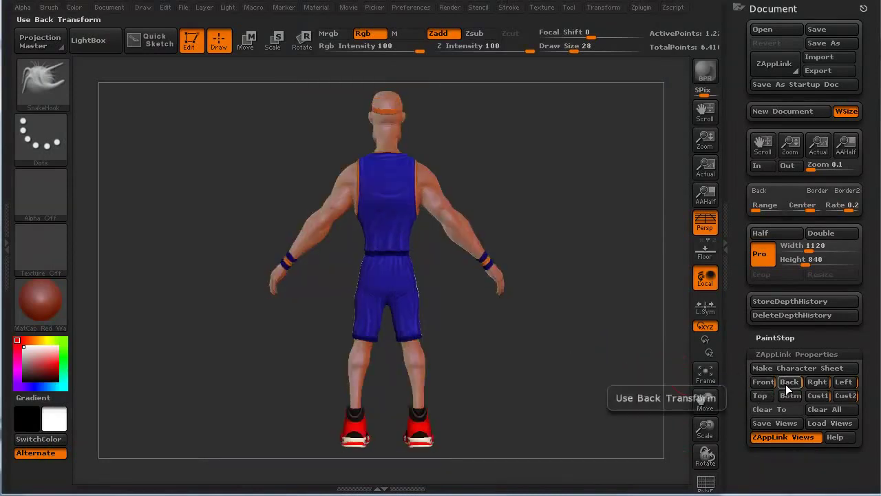
pyautogui.click(817, 383)
pyautogui.click(844, 382)
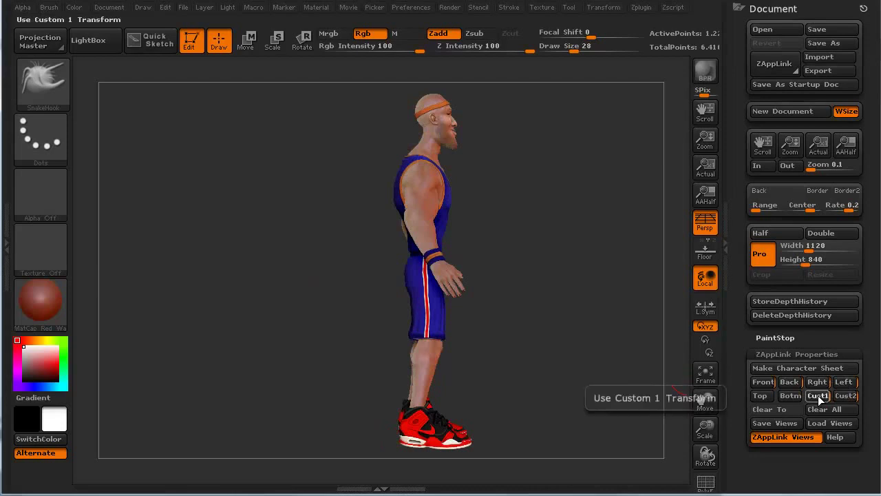
pyautogui.click(818, 395)
pyautogui.click(842, 395)
pyautogui.moveTo(307, 418); pyautogui.dragTo(237, 403)
pyautogui.moveTo(338, 134); pyautogui.dragTo(208, 370)
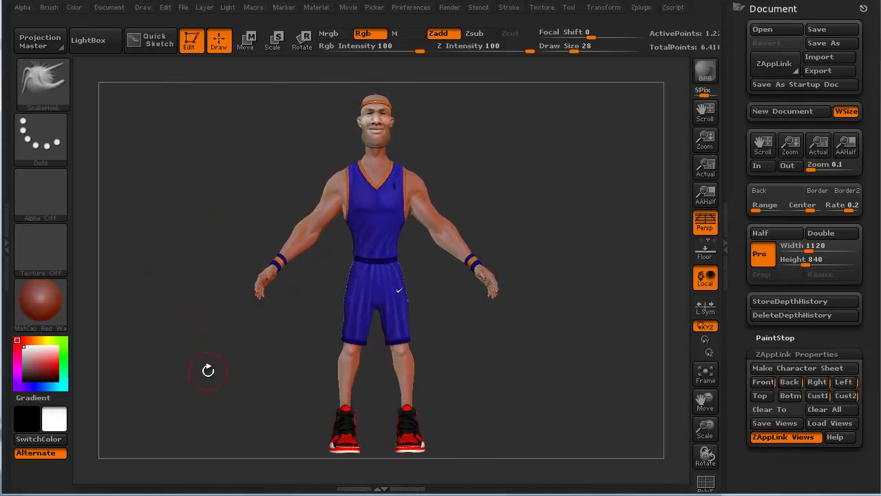
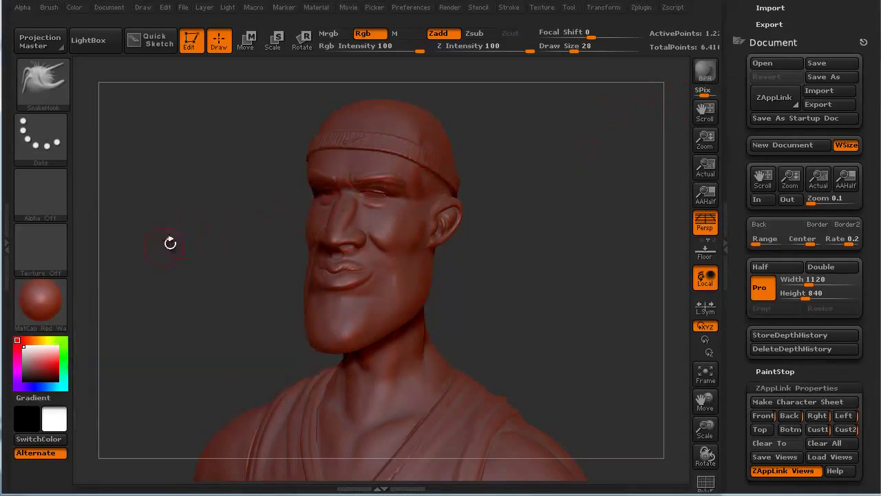
# Preview the character bust with the SkinShade4, gw_bonus_02 and hs_BlackIron materials in turn
pyautogui.click(38, 300)
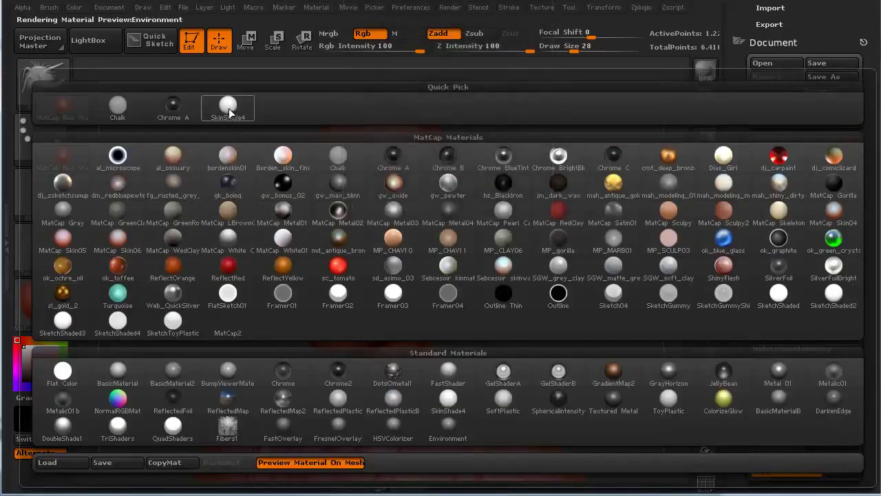
pyautogui.click(228, 106)
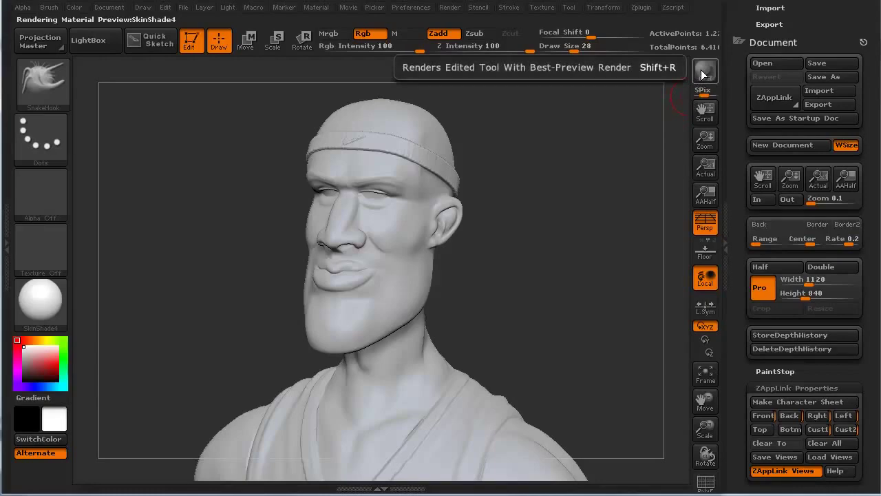
pyautogui.click(40, 301)
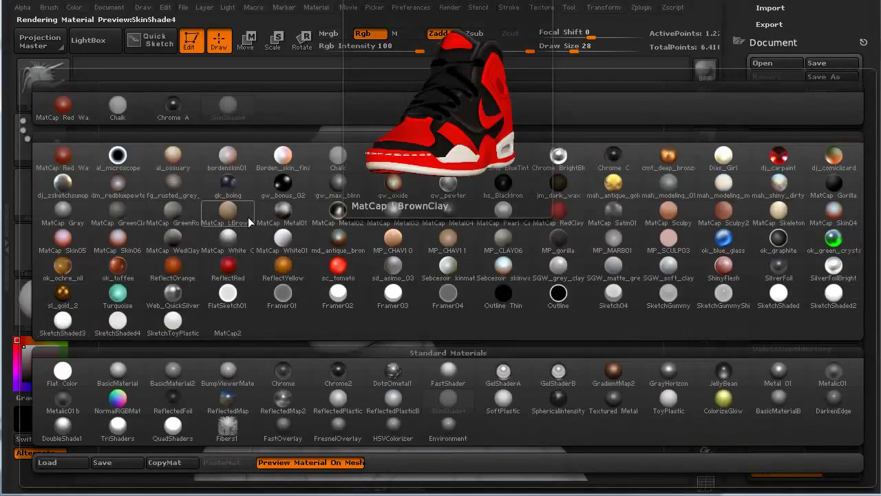
pyautogui.click(283, 184)
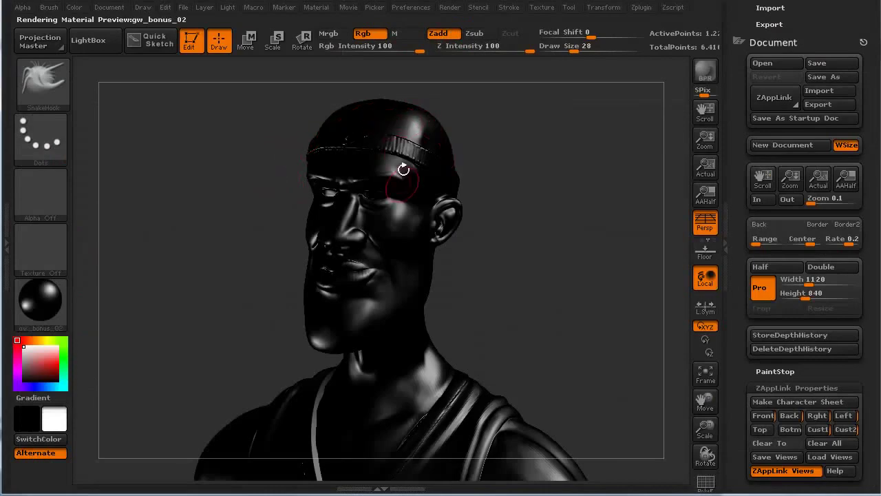
pyautogui.click(41, 307)
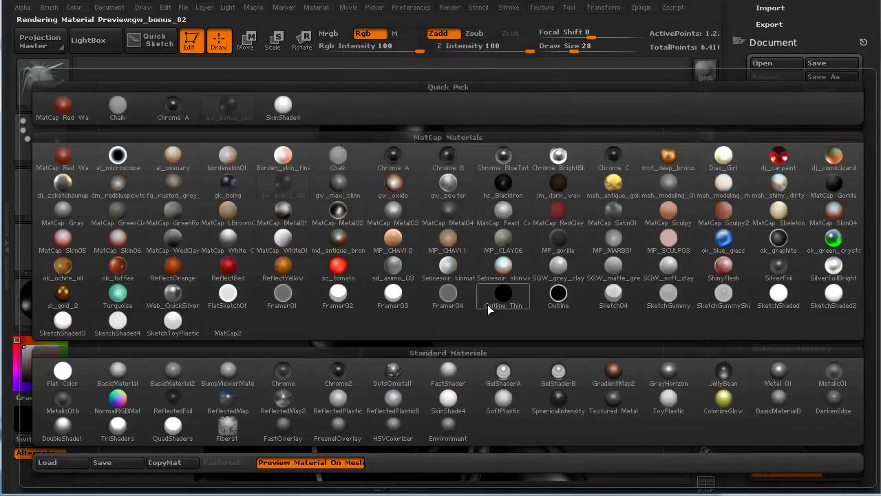
pyautogui.click(502, 182)
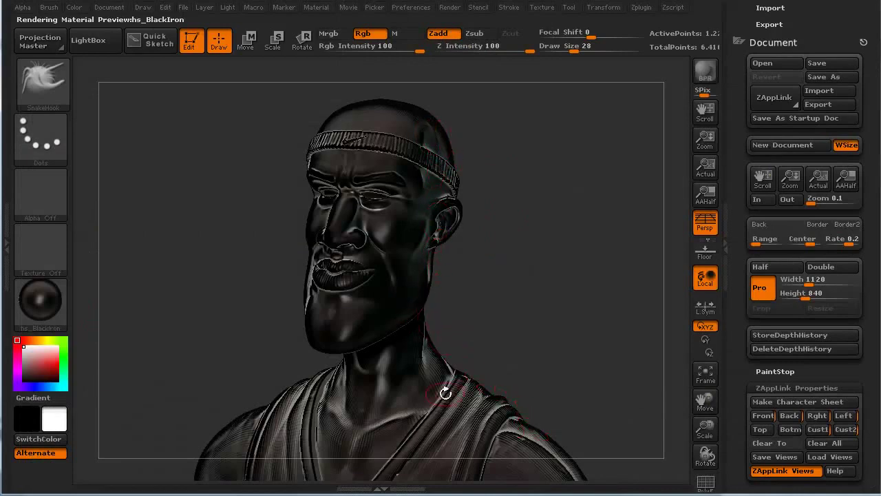
# Preview the bust with the mah_modeling_matte and Outline materials, and restore MatCap Red Wax
pyautogui.click(32, 295)
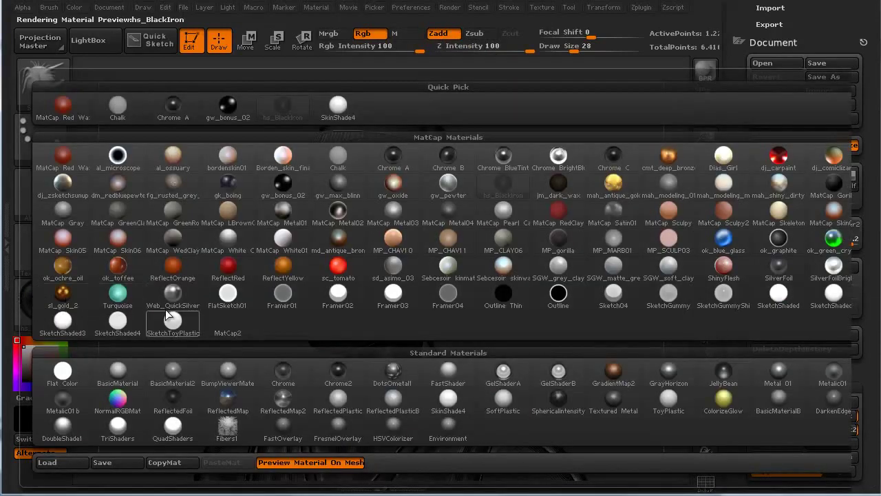
pyautogui.click(721, 184)
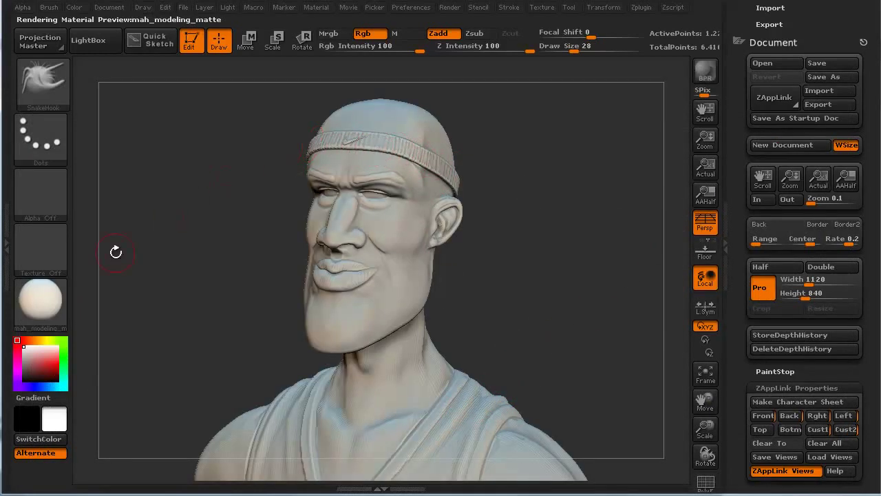
pyautogui.click(43, 301)
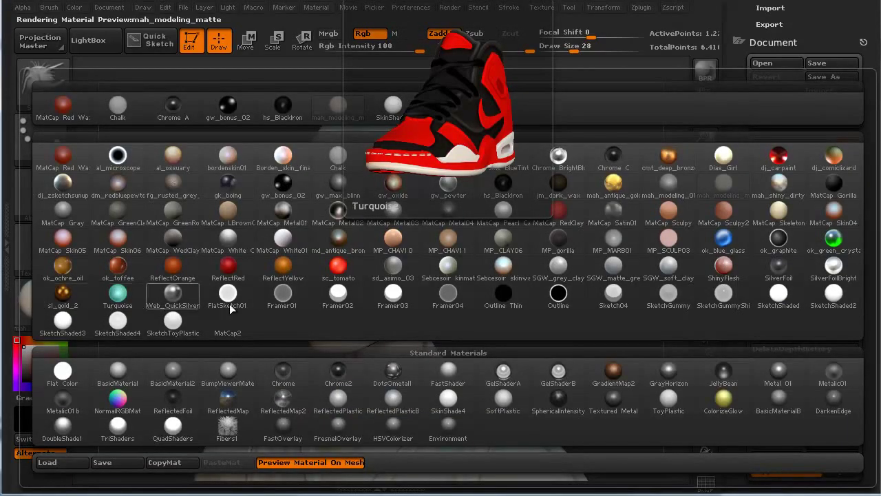
pyautogui.click(558, 293)
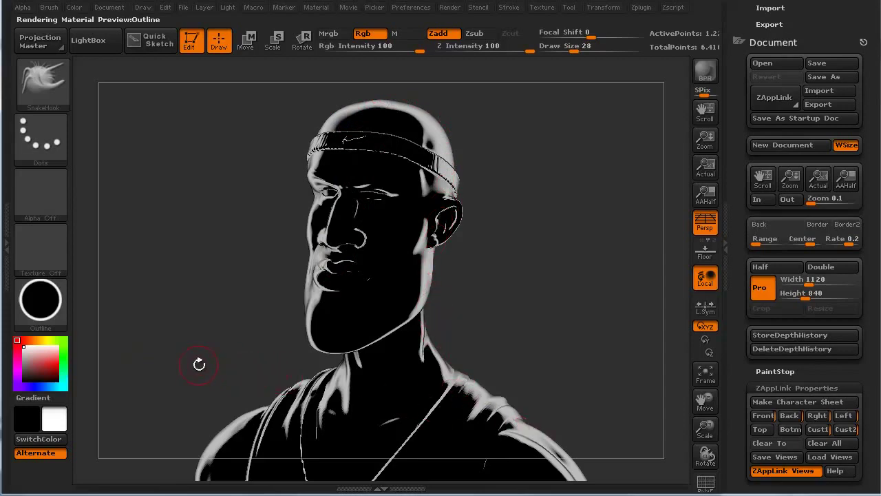
pyautogui.click(40, 302)
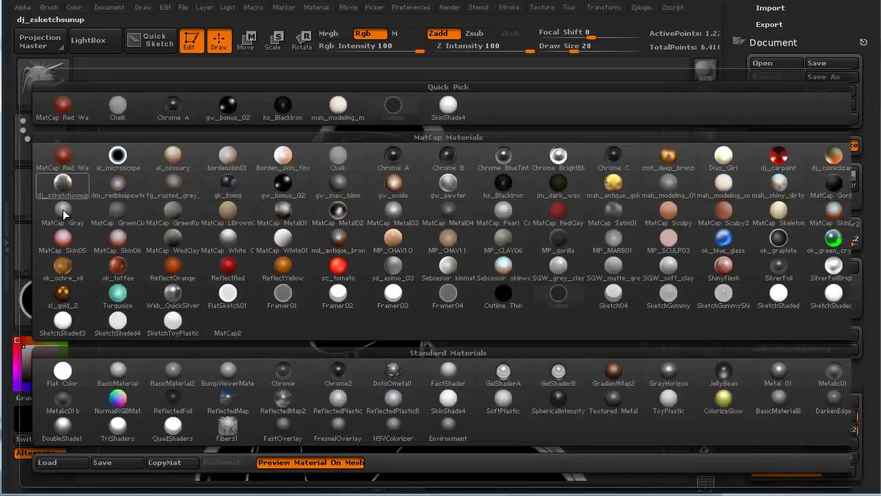
pyautogui.click(60, 151)
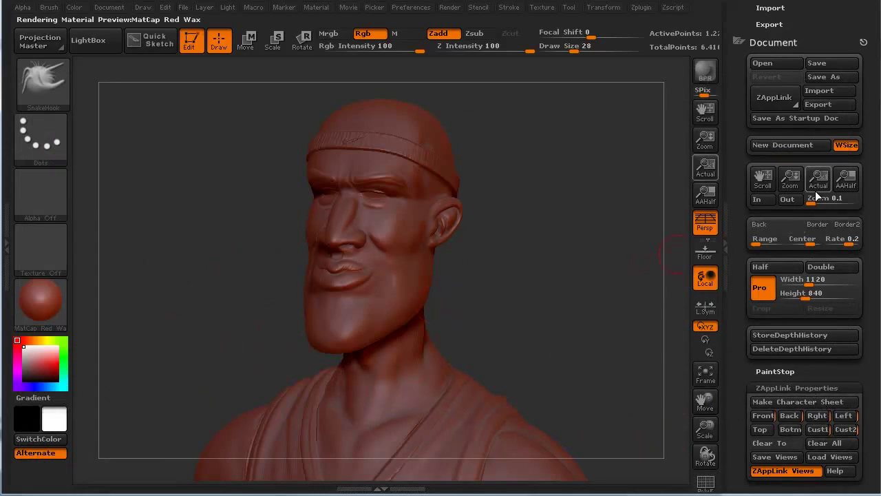
# Turn on the polypaint colours for the basketball_star_05_polypainting subtool and frame the full body from the front
pyautogui.moveTo(866, 110); pyautogui.dragTo(847, 289)
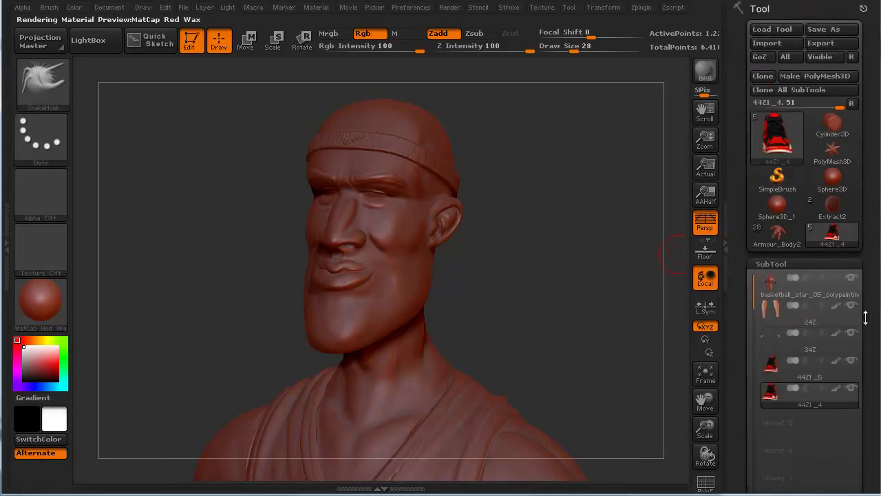
pyautogui.click(836, 279)
pyautogui.moveTo(187, 324); pyautogui.dragTo(244, 418)
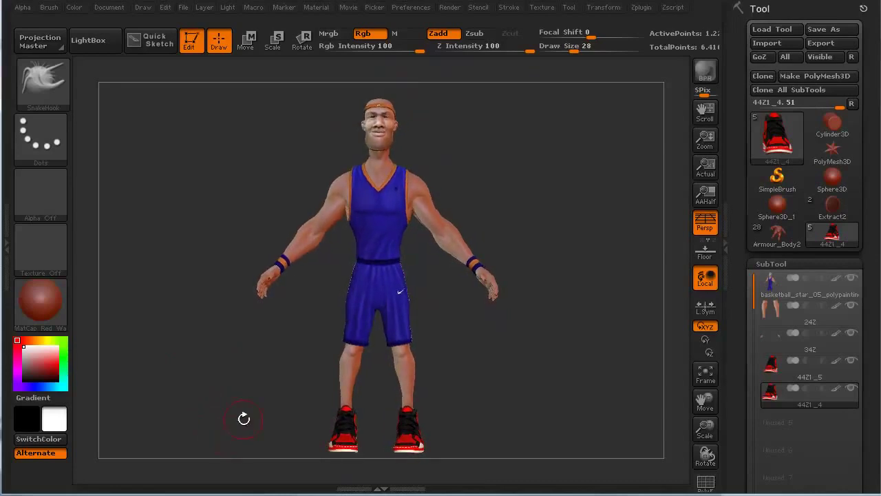